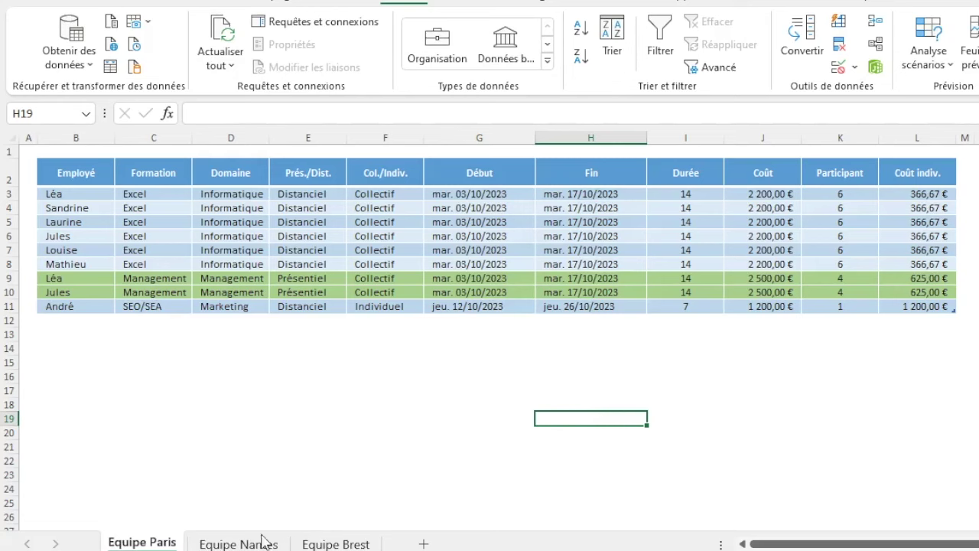
Add a new employee entry 'Thomas' on the Equipe Brest sheet
{"action": "left_click", "coordinate": [257, 543]}
{"action": "left_click", "coordinate": [357, 544]}
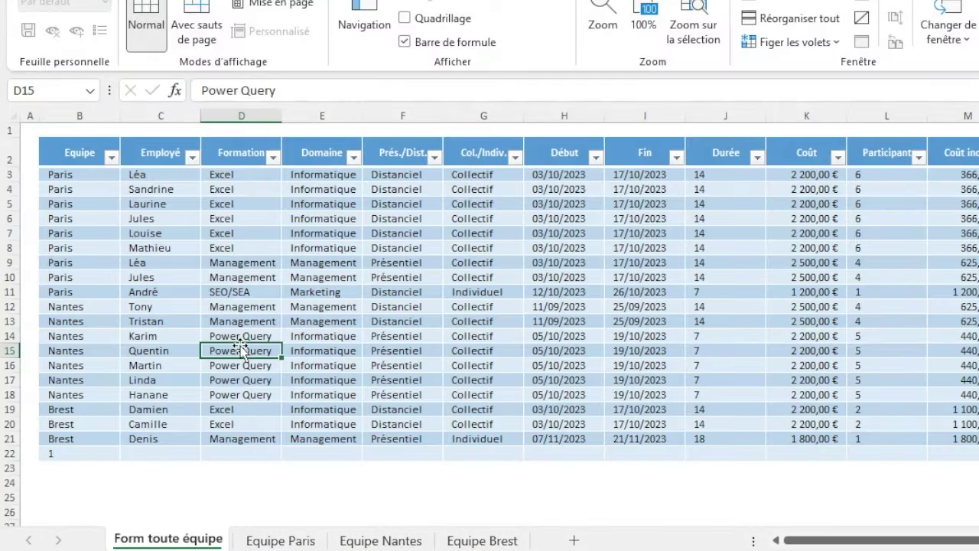
{"action": "type", "text": "T"}
{"action": "type", "text": "homas"}
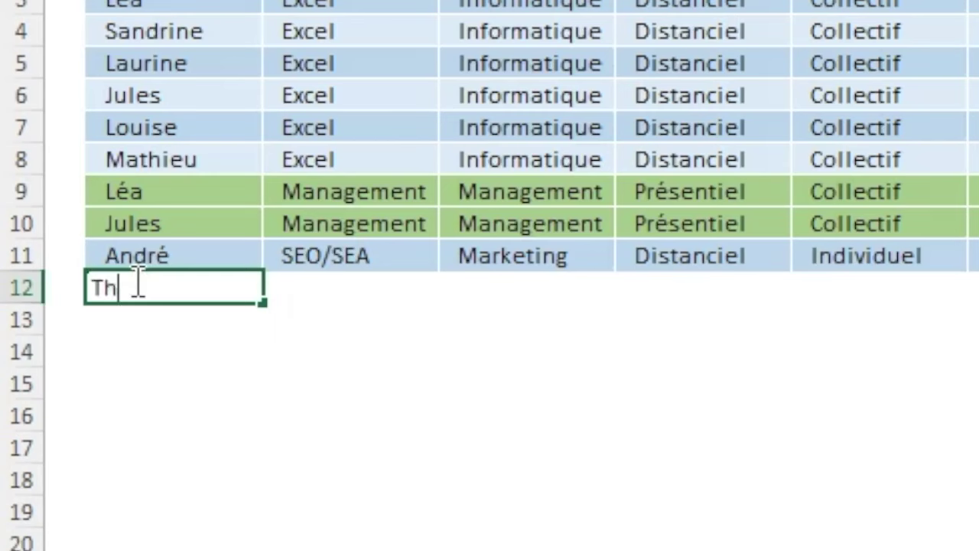
{"action": "key", "text": "Return"}
{"action": "key", "text": "Up"}
{"action": "key", "text": "Right"}
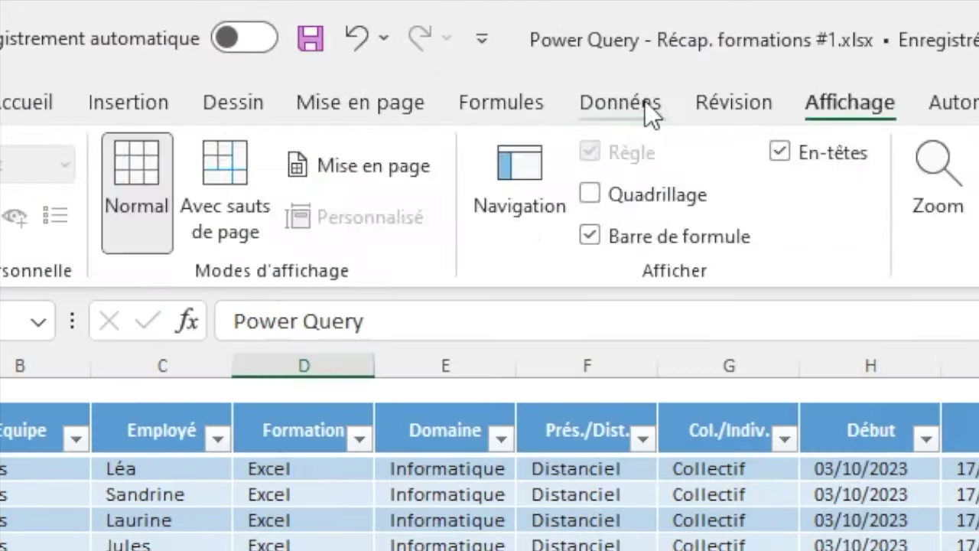
Refresh all queries and check the new Paris row and Thomas entry in the combined table
{"action": "left_click", "coordinate": [642, 102]}
{"action": "left_click", "coordinate": [310, 172]}
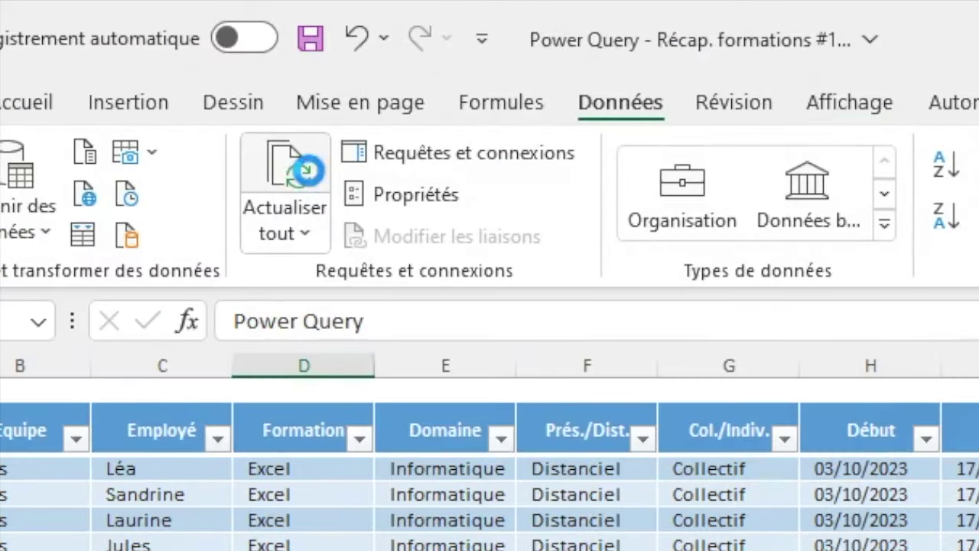
{"action": "left_click", "coordinate": [92, 306]}
{"action": "left_click", "coordinate": [276, 279]}
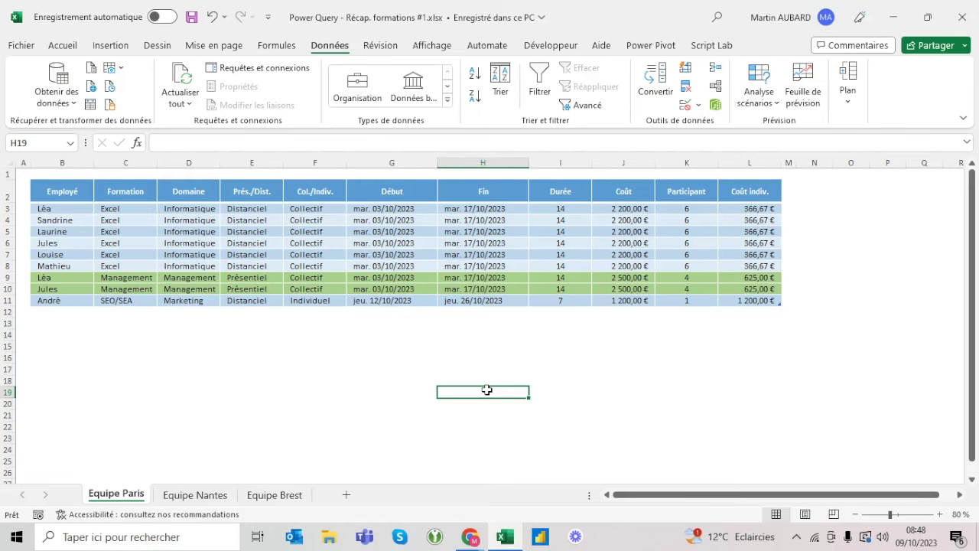
Look through the Equipe Nantes, Brest and Paris sheets, ending on Equipe Paris
{"action": "left_click", "coordinate": [208, 495]}
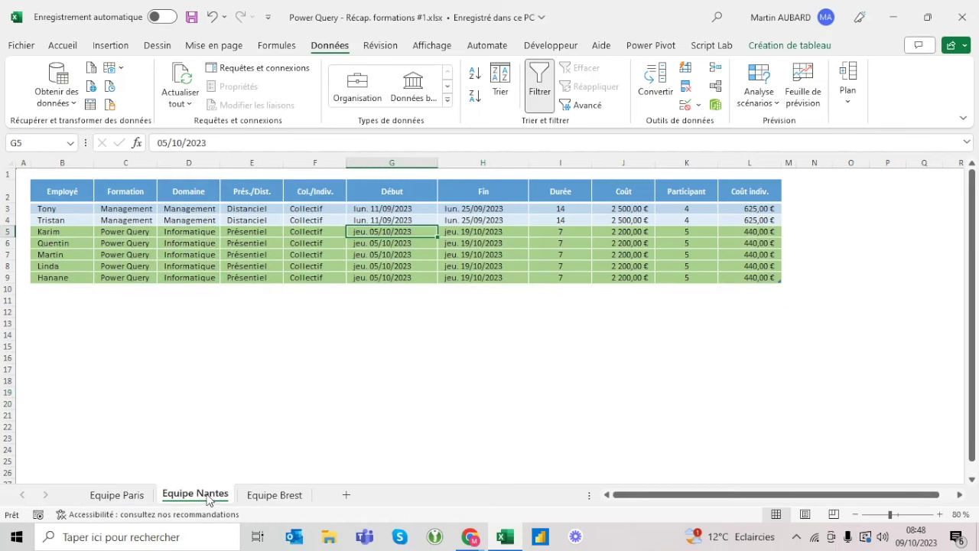
{"action": "left_click", "coordinate": [293, 501]}
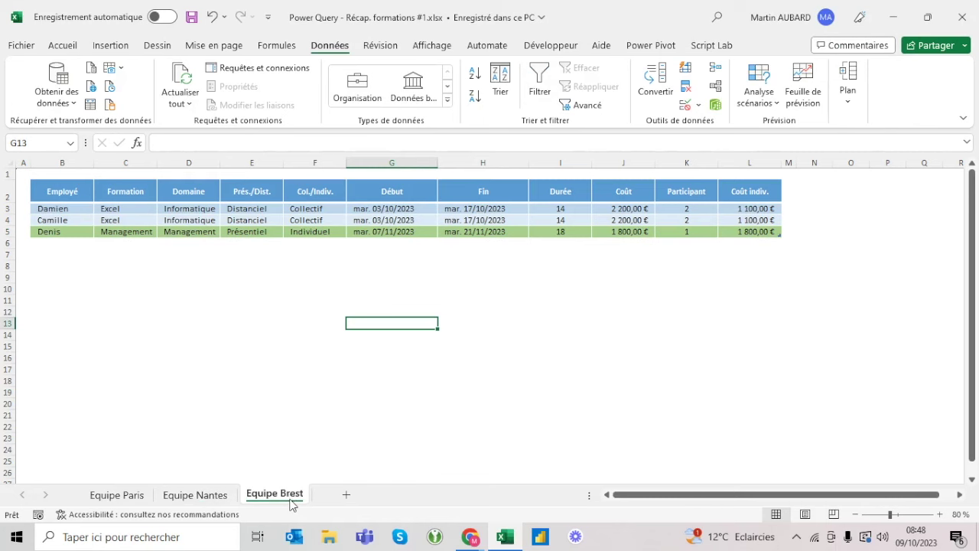
{"action": "left_click", "coordinate": [123, 501]}
{"action": "left_click", "coordinate": [201, 499]}
{"action": "left_click", "coordinate": [285, 498]}
{"action": "left_click", "coordinate": [124, 499]}
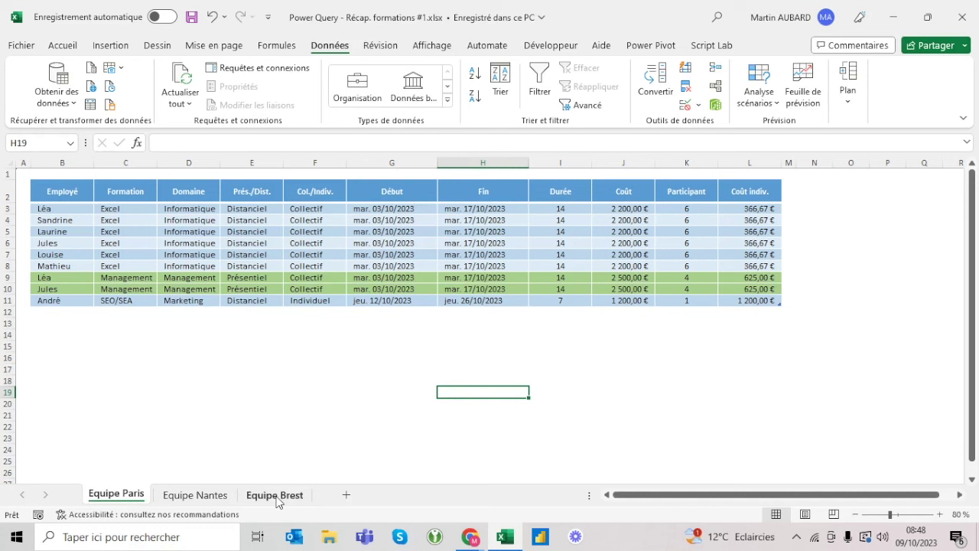
With the Paris table selected, create a blank query from Get Data's other sources
{"action": "left_click", "coordinate": [205, 252]}
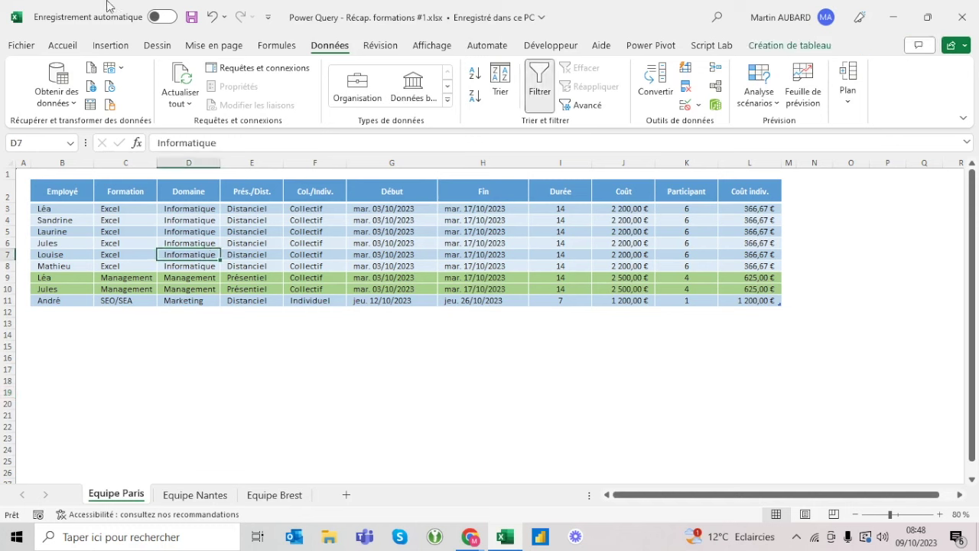
{"action": "left_click", "coordinate": [66, 103]}
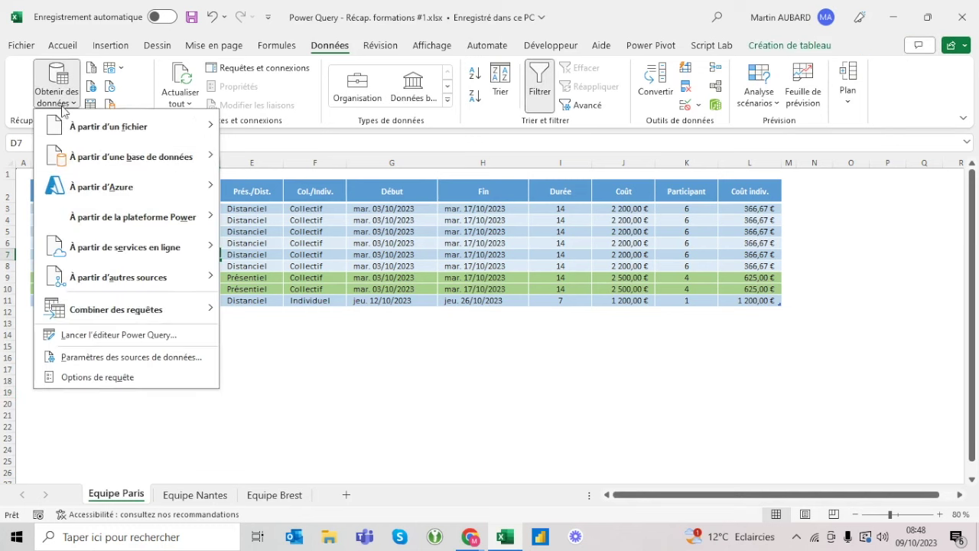
{"action": "mouse_move", "coordinate": [86, 127]}
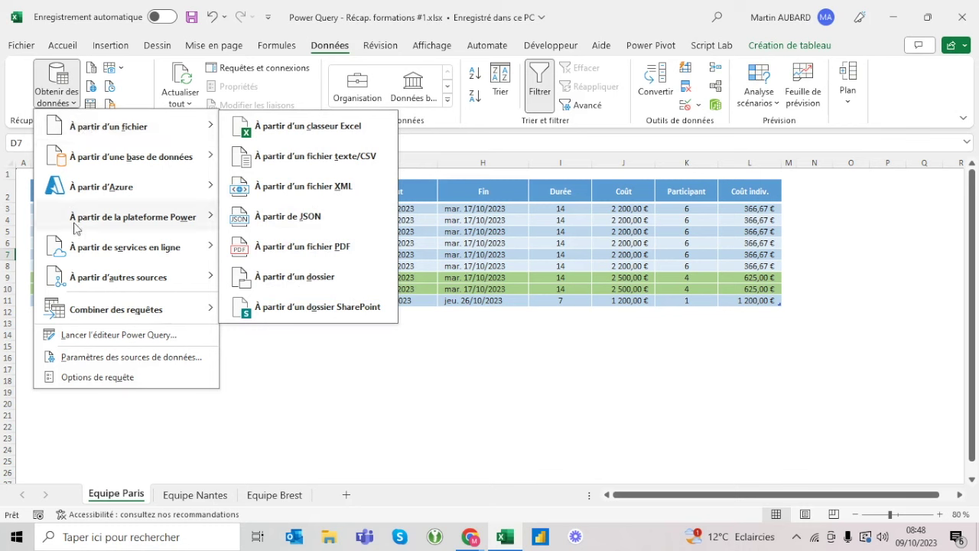
{"action": "mouse_move", "coordinate": [108, 283]}
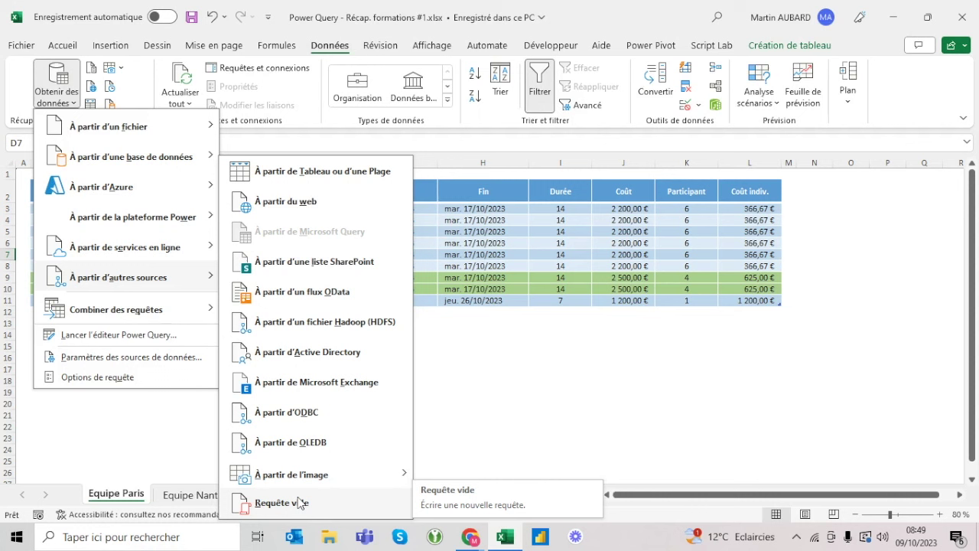
{"action": "left_click", "coordinate": [298, 502]}
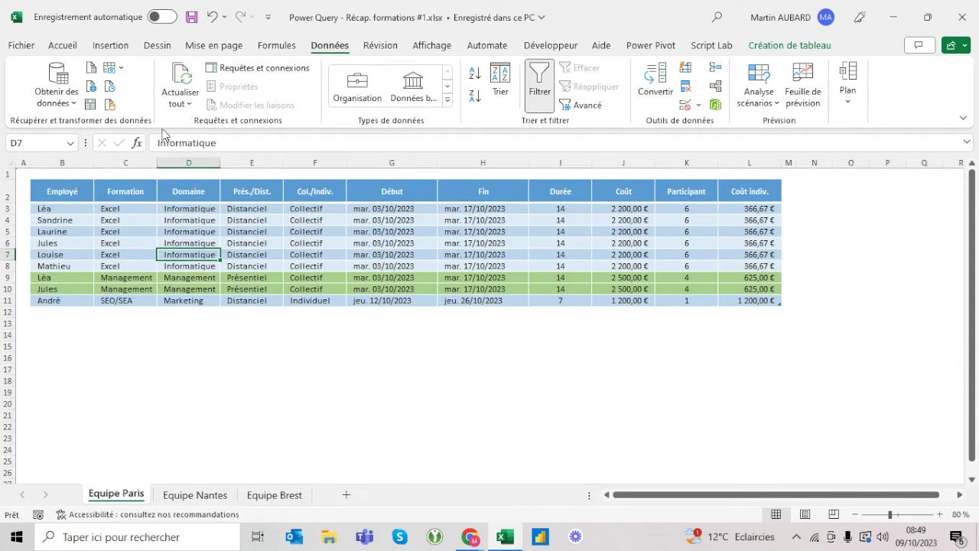
{"action": "left_click", "coordinate": [64, 98]}
{"action": "mouse_move", "coordinate": [141, 274]}
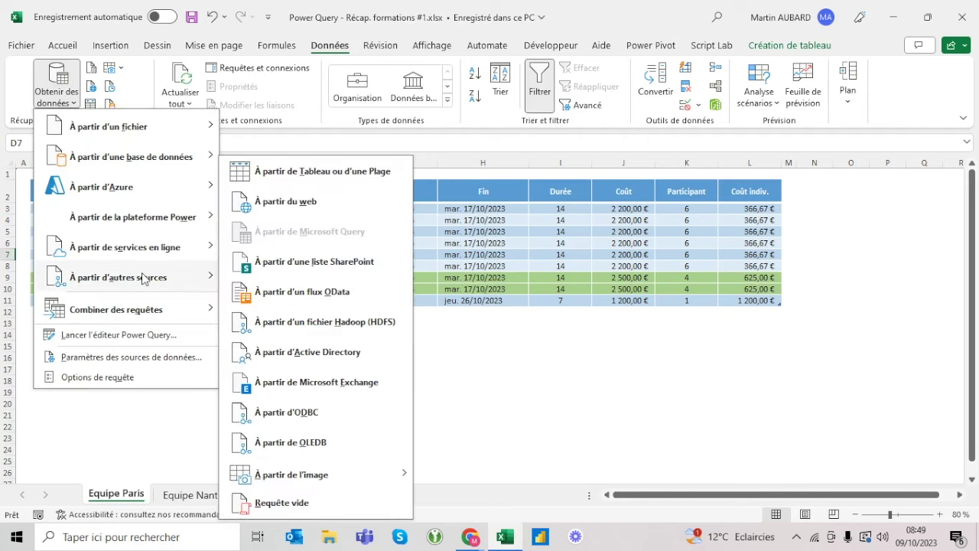
{"action": "left_click", "coordinate": [280, 508]}
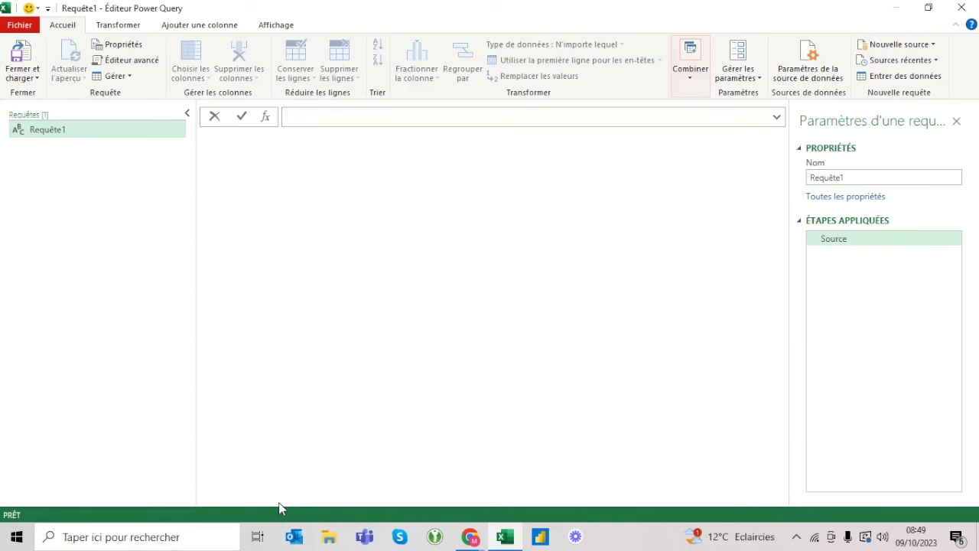
Set the Source formula to =Excel.CurrentWorkbook() to list tab_Paris, tab_Nantes and tab_Brest
{"action": "type", "text": "="}
{"action": "type", "text": "Exce"}
{"action": "type", "text": "l"}
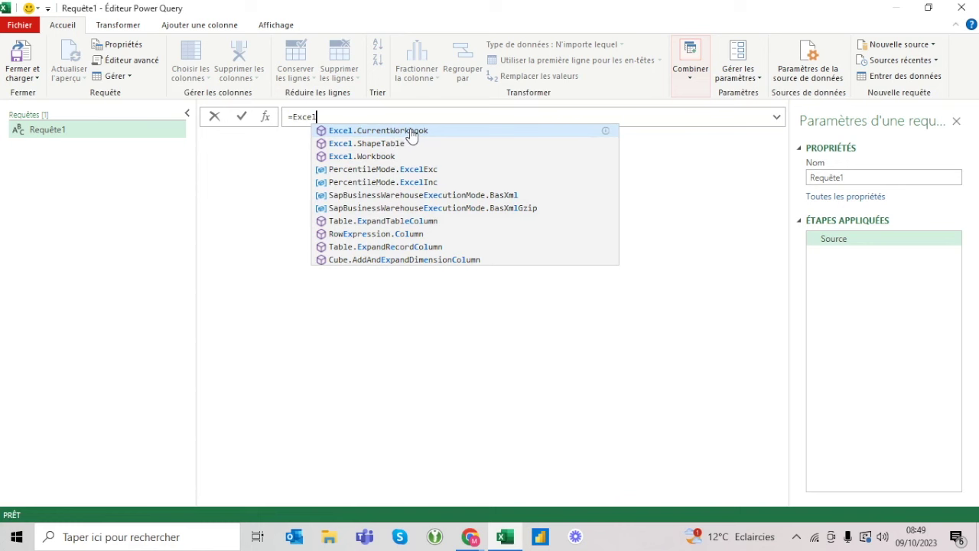
{"action": "type", "text": "curr"}
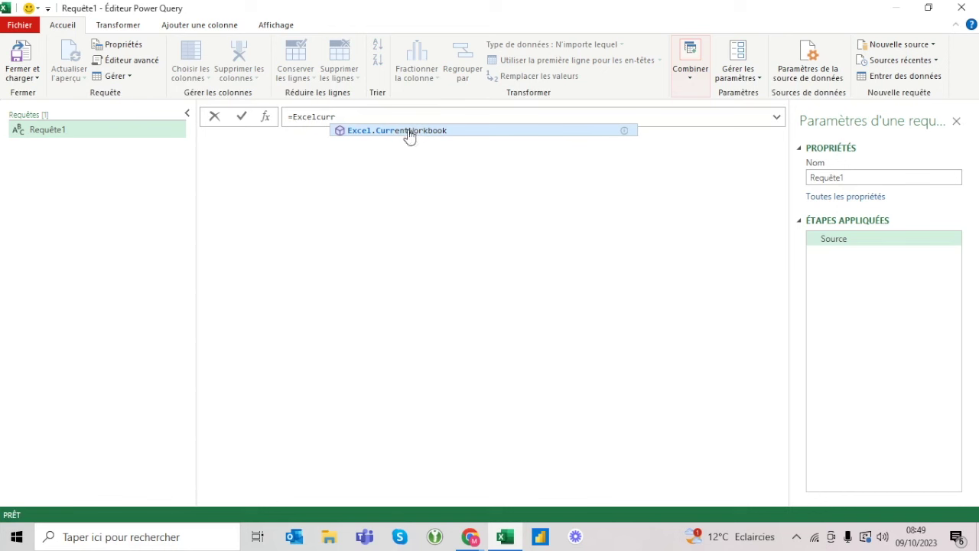
{"action": "left_click", "coordinate": [362, 135]}
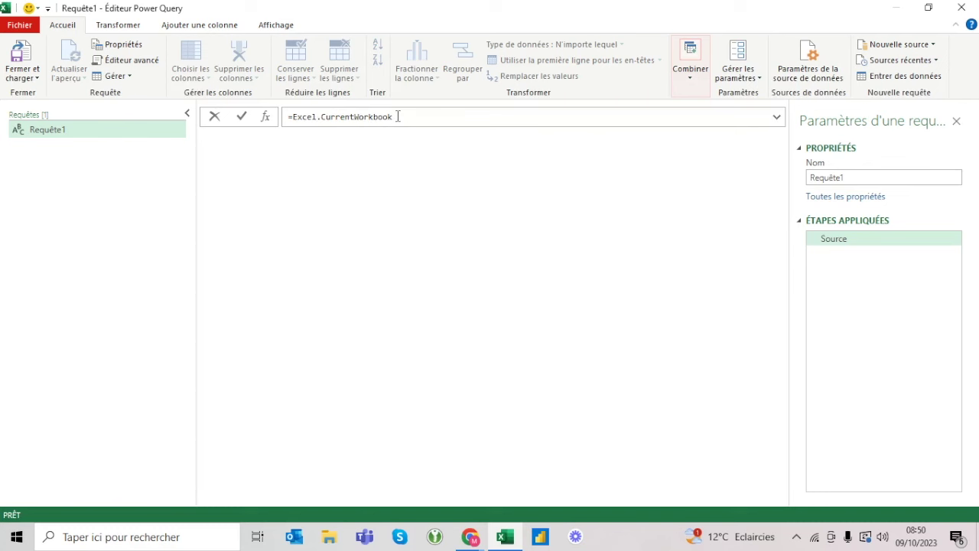
{"action": "type", "text": "()"}
{"action": "key", "text": "Return"}
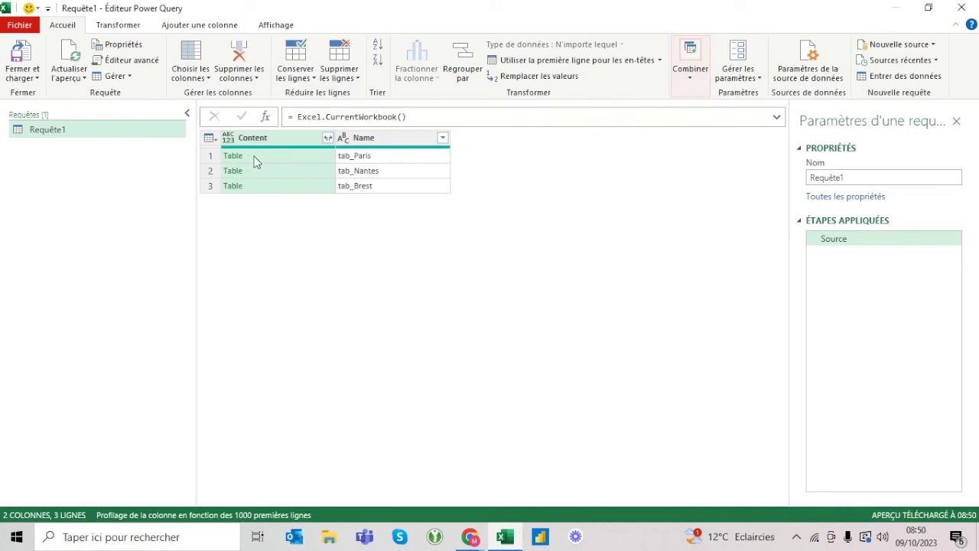
{"action": "left_click", "coordinate": [298, 155]}
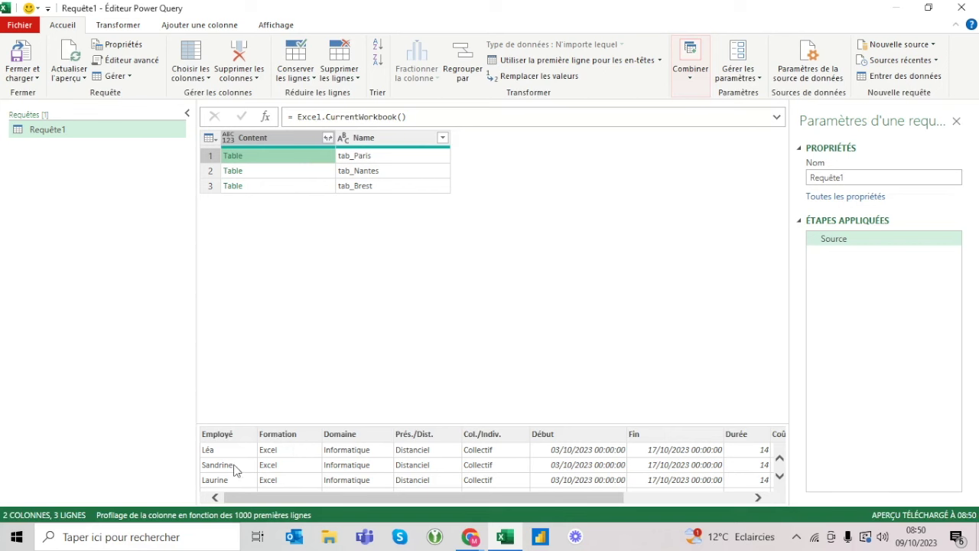
{"action": "scroll", "coordinate": [235, 470], "scroll_direction": "right", "scroll_amount": 3}
{"action": "scroll", "coordinate": [235, 470], "scroll_direction": "left", "scroll_amount": 3}
{"action": "scroll", "coordinate": [329, 474], "scroll_direction": "down", "scroll_amount": 5}
{"action": "scroll", "coordinate": [329, 474], "scroll_direction": "up", "scroll_amount": 3}
{"action": "scroll", "coordinate": [328, 476], "scroll_direction": "up", "scroll_amount": 2}
{"action": "mouse_move", "coordinate": [387, 422]}
{"action": "left_mouse_down"}
{"action": "mouse_move", "coordinate": [383, 348]}
{"action": "mouse_move", "coordinate": [407, 234]}
{"action": "left_mouse_up"}
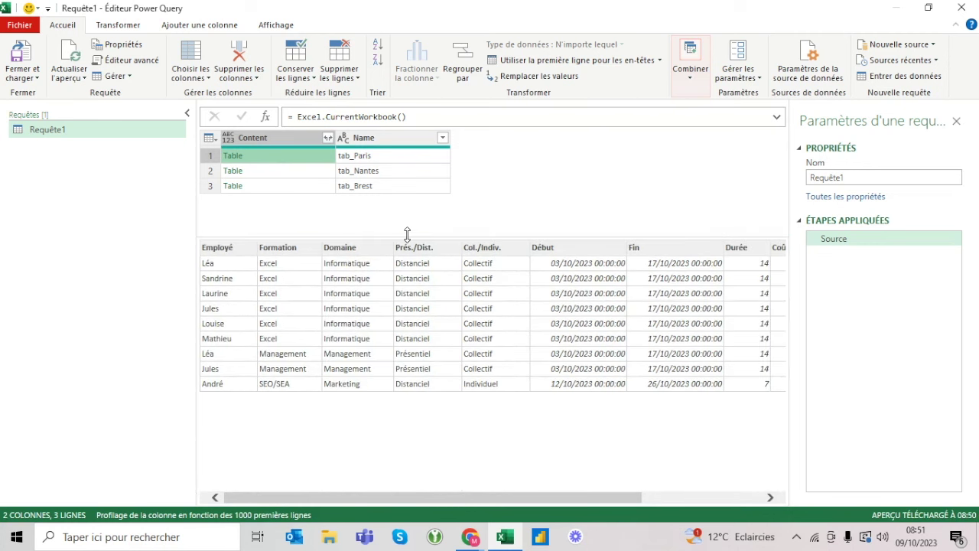
{"action": "left_click_drag", "start_coordinate": [407, 234], "coordinate": [401, 406]}
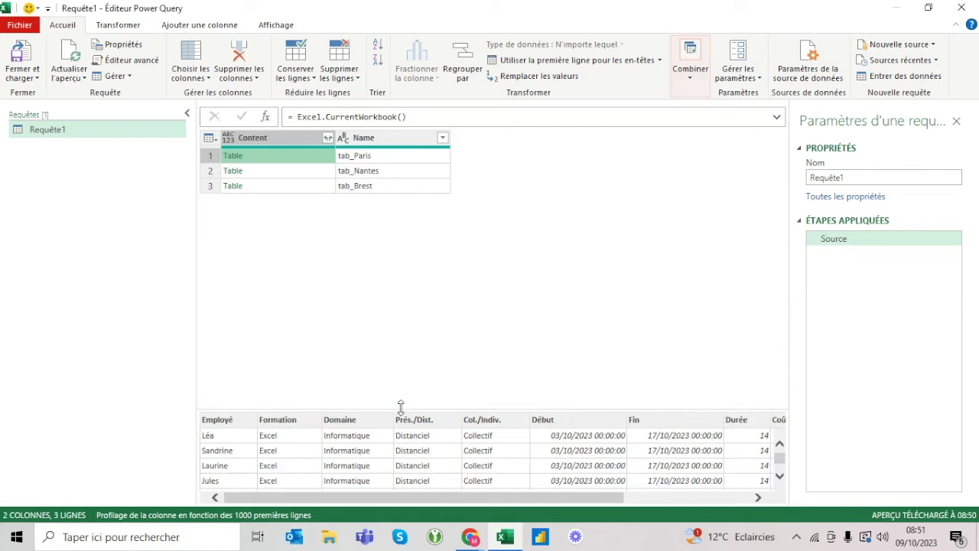
{"action": "left_click", "coordinate": [391, 145]}
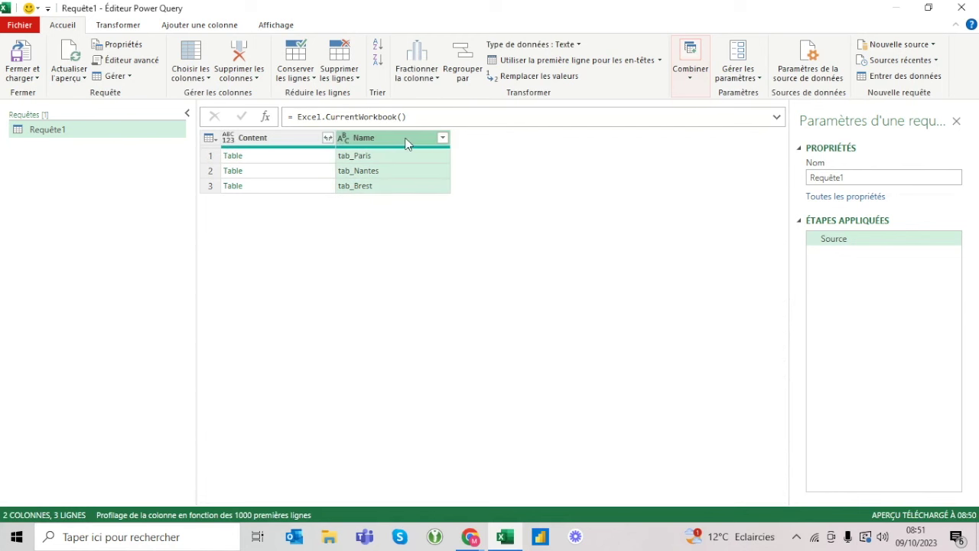
Move the Name column before Content and rename it Equipe
{"action": "left_click_drag", "start_coordinate": [405, 144], "coordinate": [273, 153]}
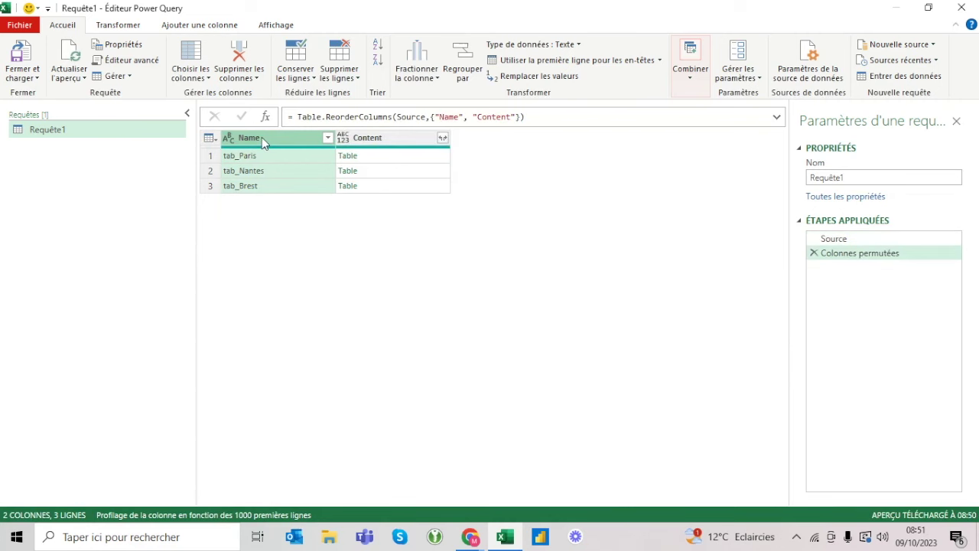
{"action": "double_click", "coordinate": [262, 137]}
{"action": "type", "text": "Equipe"}
{"action": "key", "text": "Return"}
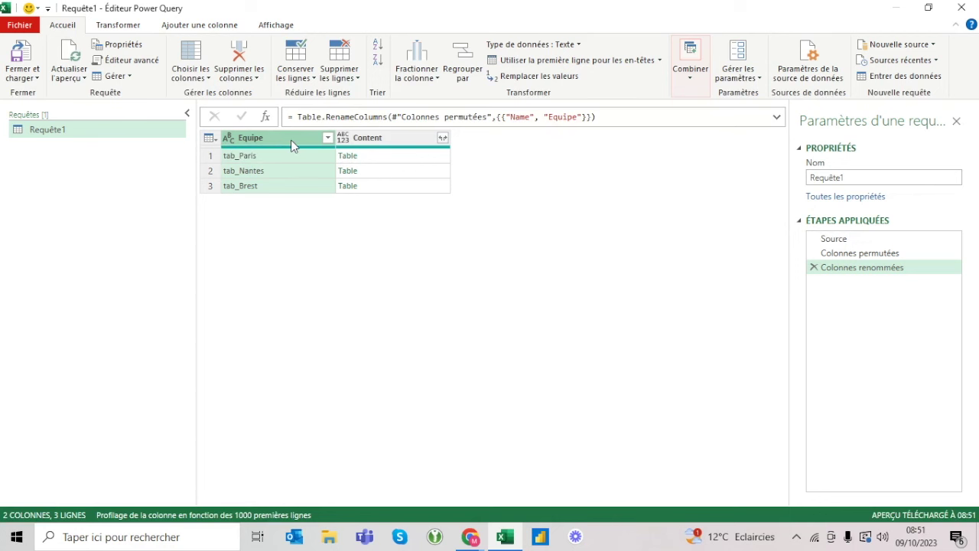
{"action": "left_click", "coordinate": [696, 71]}
Extract the text after the '_' delimiter in Equipe, leaving Paris, Nantes and Brest
{"action": "left_click", "coordinate": [127, 25]}
{"action": "left_click", "coordinate": [593, 73]}
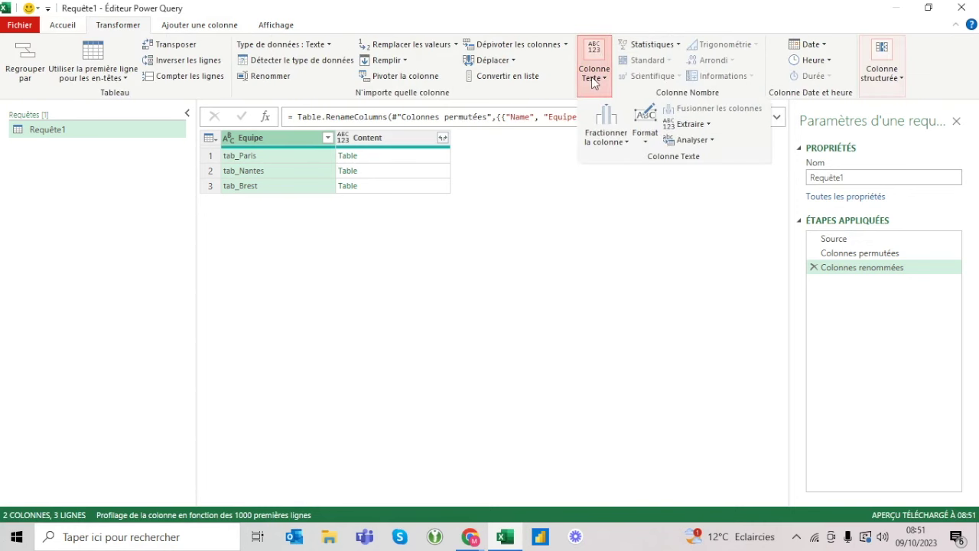
{"action": "left_click", "coordinate": [704, 125]}
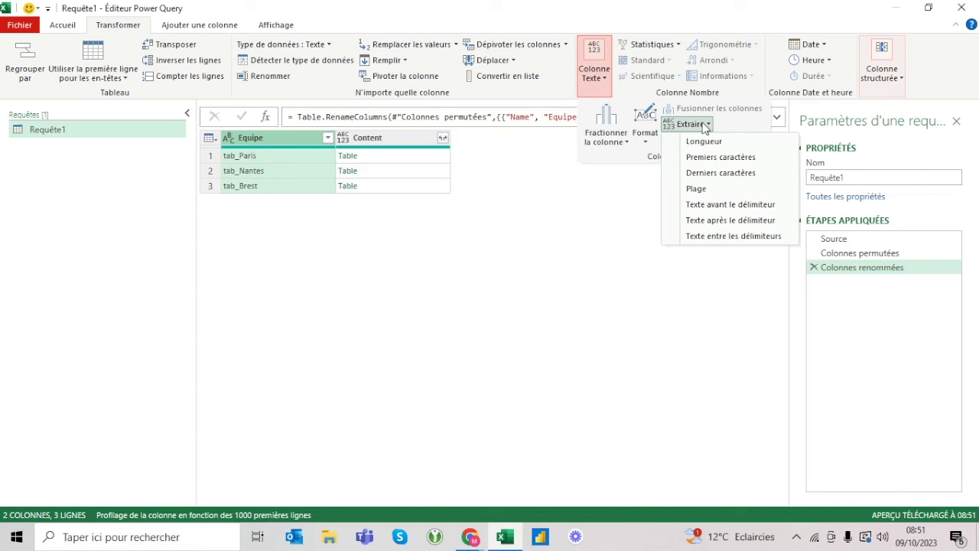
{"action": "left_click", "coordinate": [713, 221]}
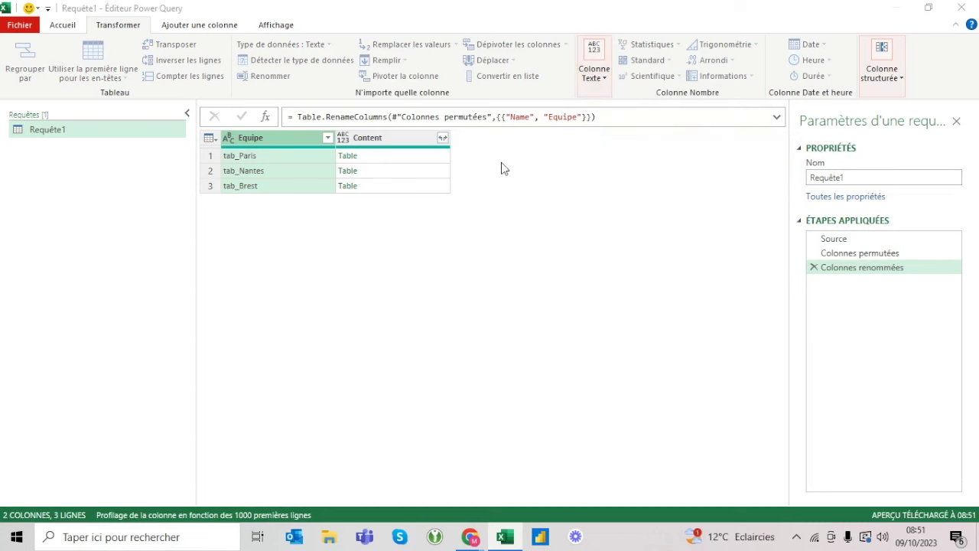
{"action": "left_click", "coordinate": [646, 323]}
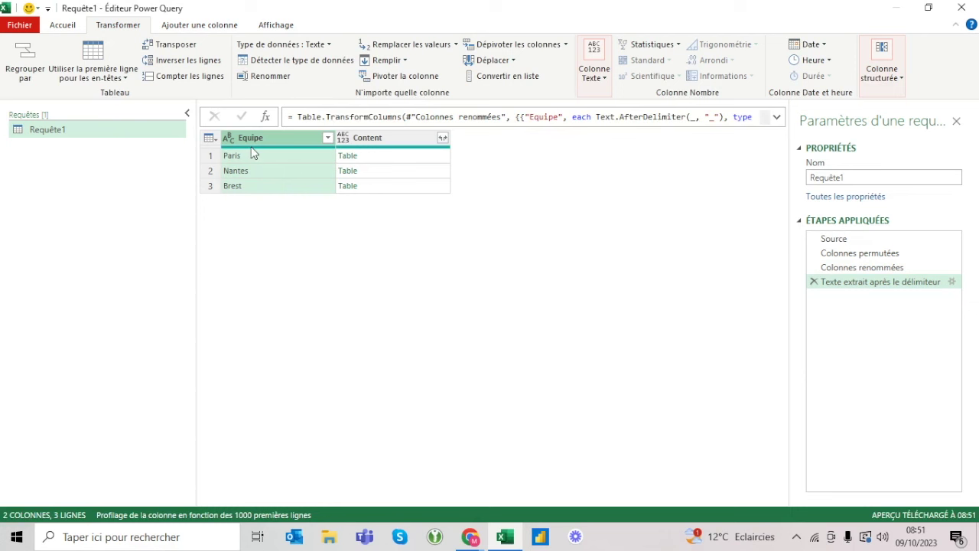
{"action": "mouse_move", "coordinate": [251, 148]}
{"action": "left_click", "coordinate": [396, 139]}
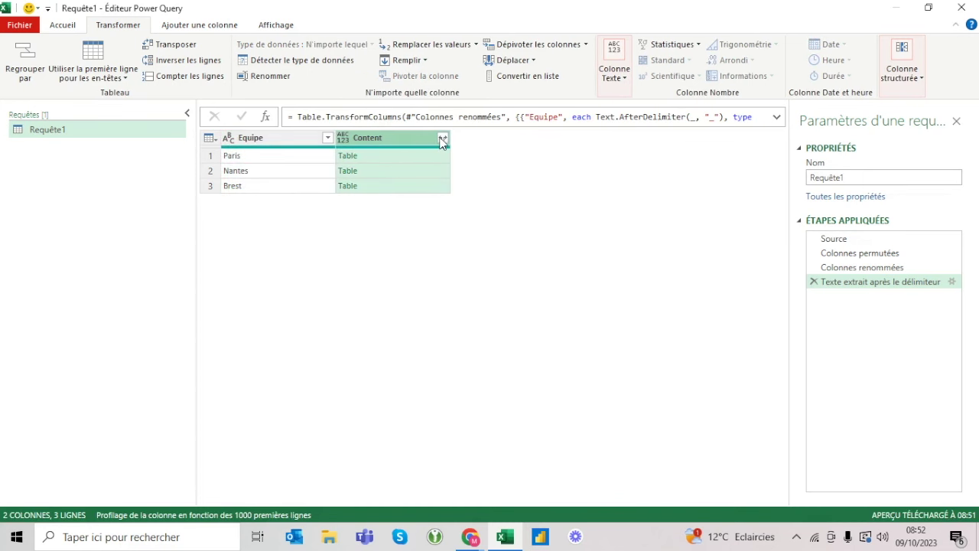
Delete the Type modifié and Content steps, then preview the Paris, Nantes and Brest nested tables
{"action": "left_click", "coordinate": [350, 157]}
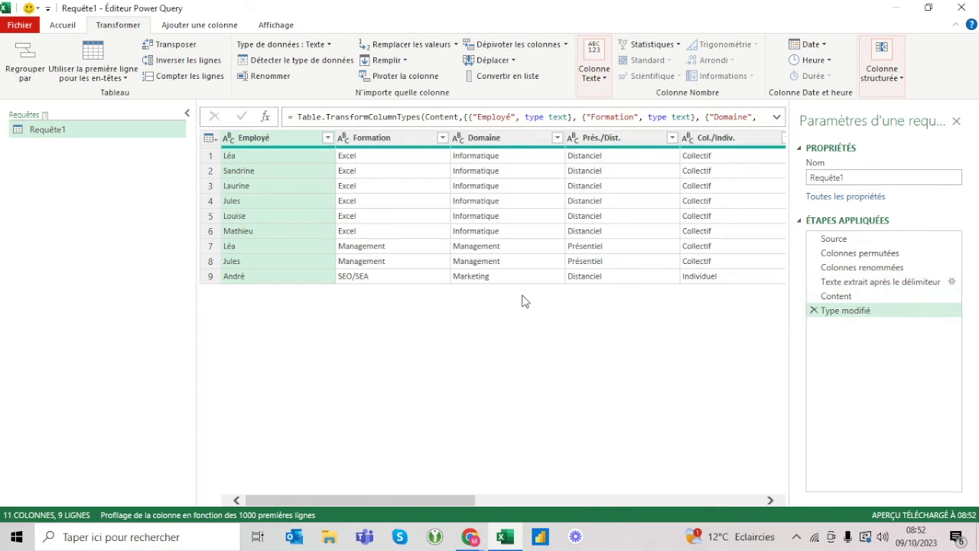
{"action": "left_click", "coordinate": [813, 310]}
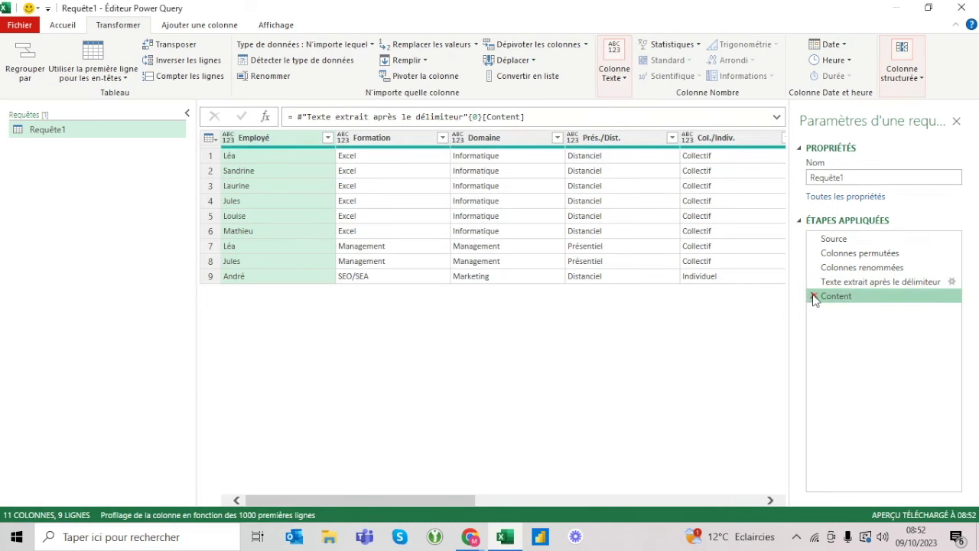
{"action": "left_click", "coordinate": [813, 296]}
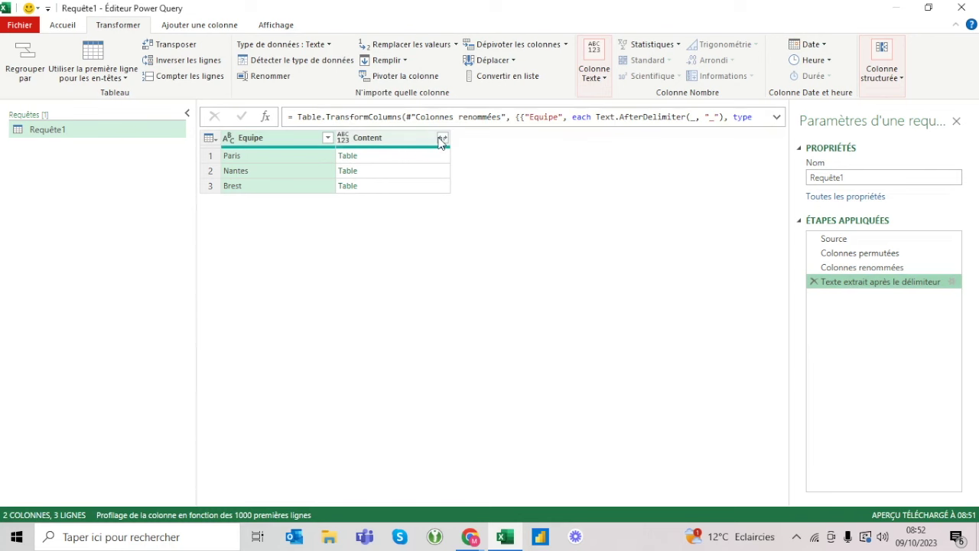
{"action": "left_click", "coordinate": [407, 158]}
{"action": "left_click", "coordinate": [407, 170]}
{"action": "left_click", "coordinate": [407, 184]}
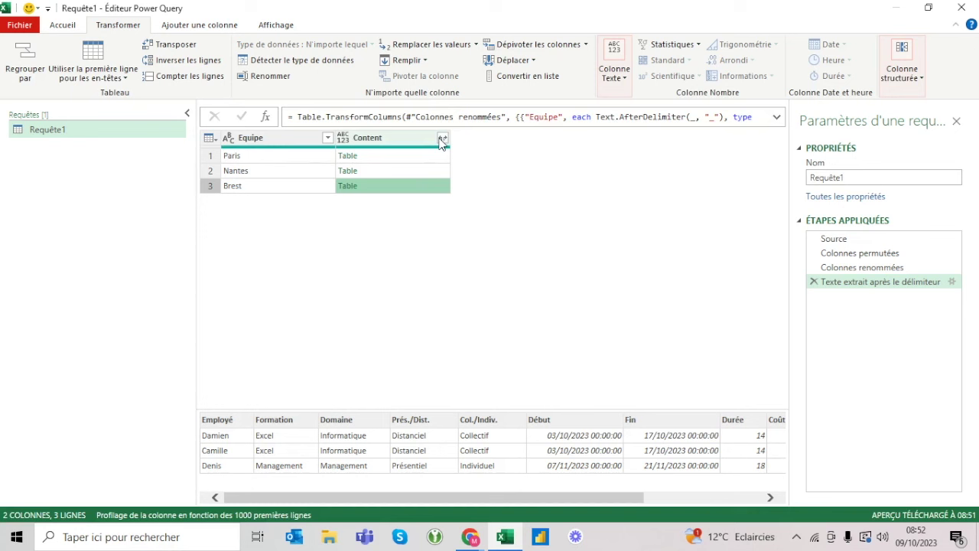
{"action": "left_click", "coordinate": [442, 138]}
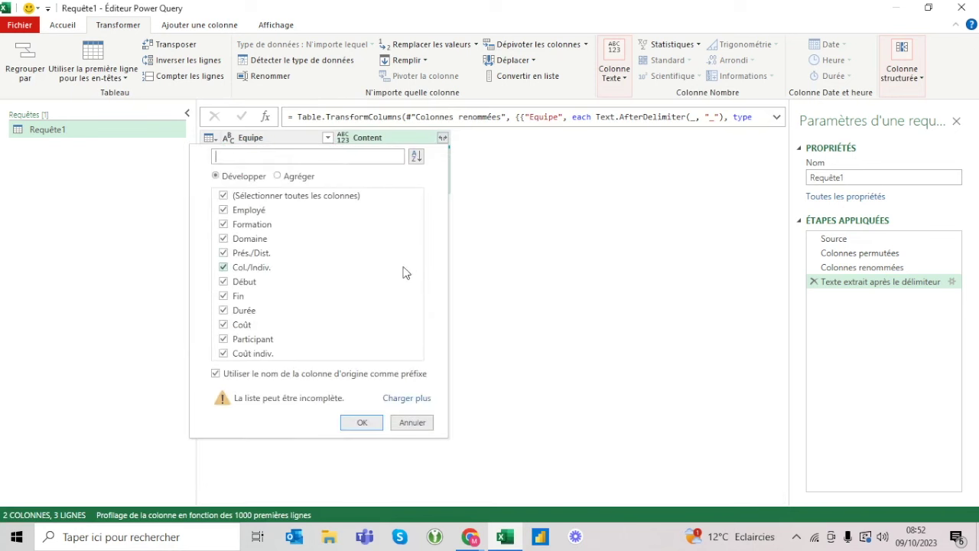
Expand Content into all its columns without the original-name prefix, giving 19 rows
{"action": "left_click", "coordinate": [216, 374]}
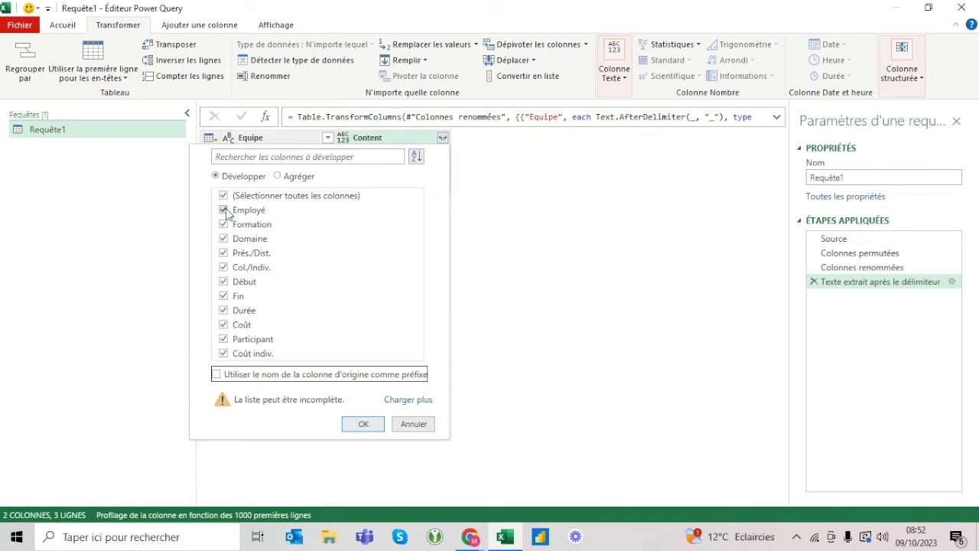
{"action": "left_click", "coordinate": [369, 425]}
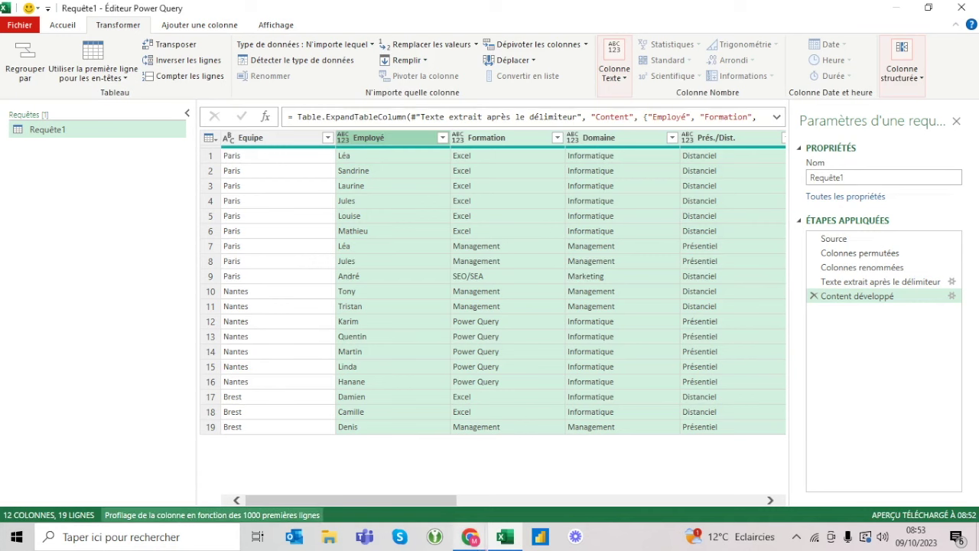
{"action": "left_click_drag", "start_coordinate": [435, 495], "coordinate": [648, 526]}
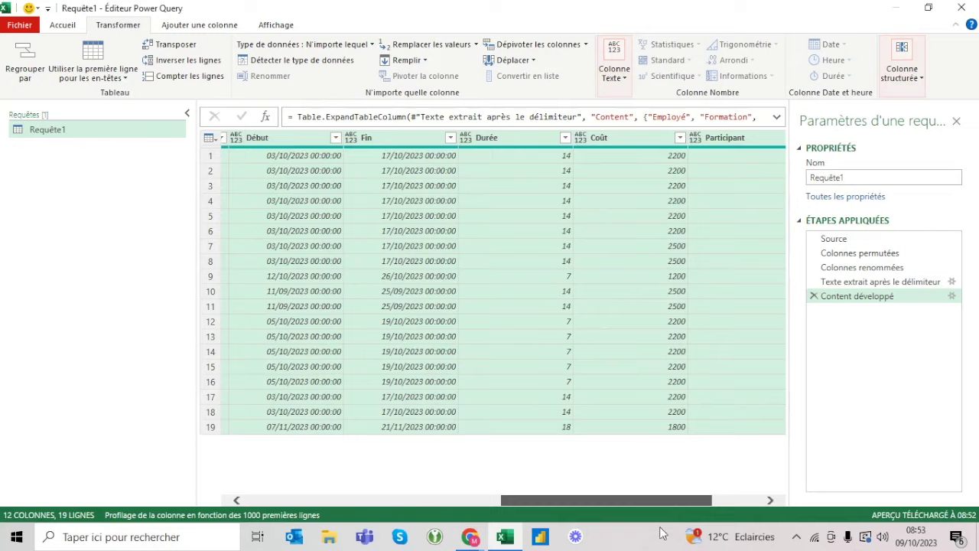
{"action": "left_click_drag", "start_coordinate": [648, 525], "coordinate": [399, 504]}
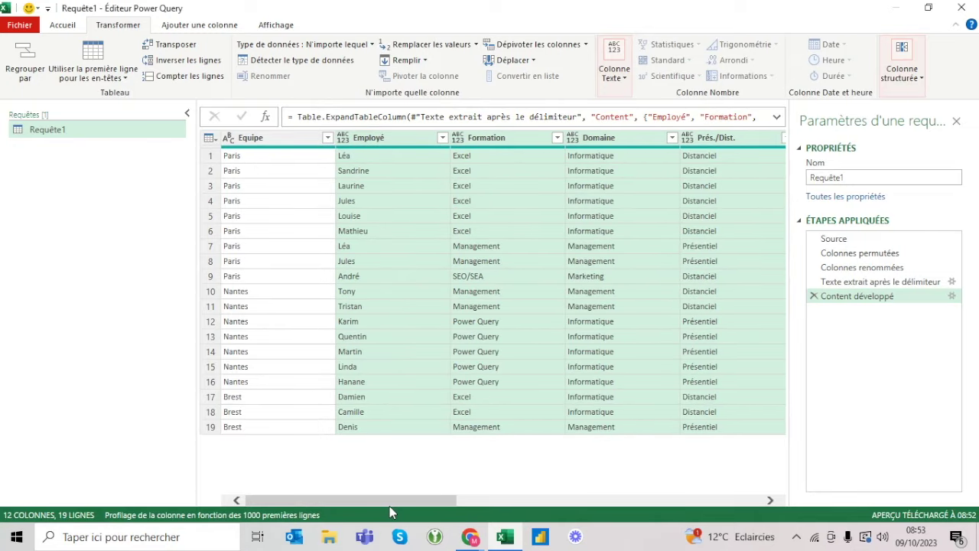
Rename Requête1 first to 'Toutes eq équipes', then to 'Form toute équipe'
{"action": "double_click", "coordinate": [70, 130]}
{"action": "type", "text": "Toutes eq"}
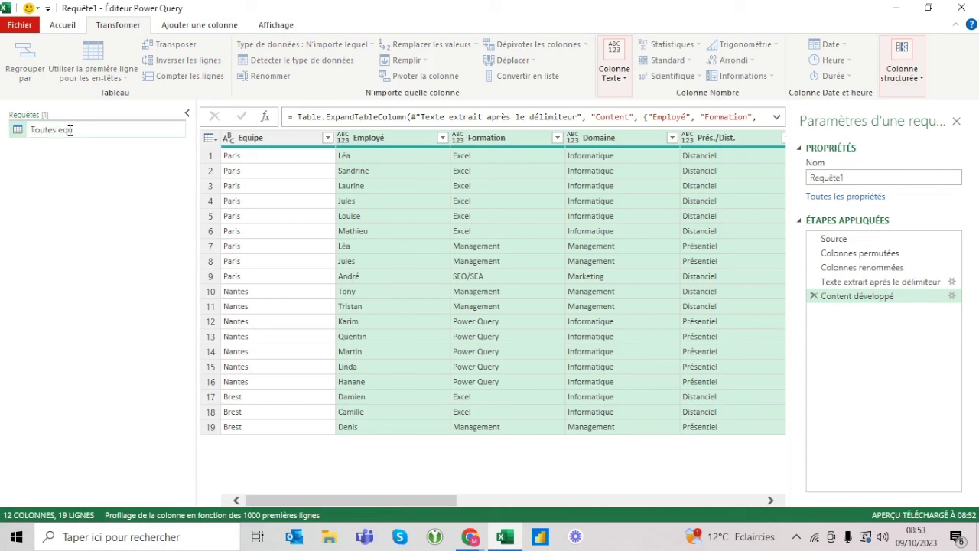
{"action": "type", "text": " équipes"}
{"action": "key", "text": "Return"}
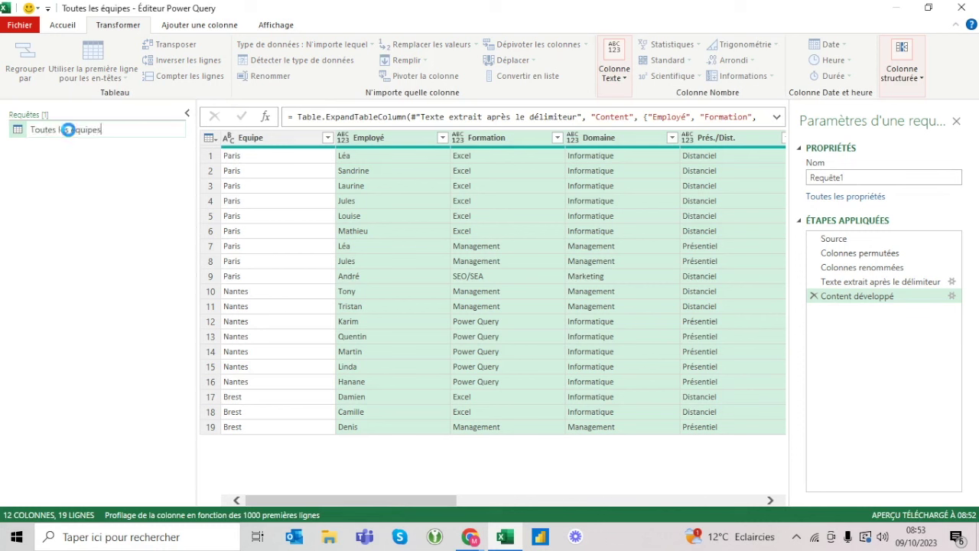
{"action": "double_click", "coordinate": [106, 129]}
{"action": "type", "text": "Form t"}
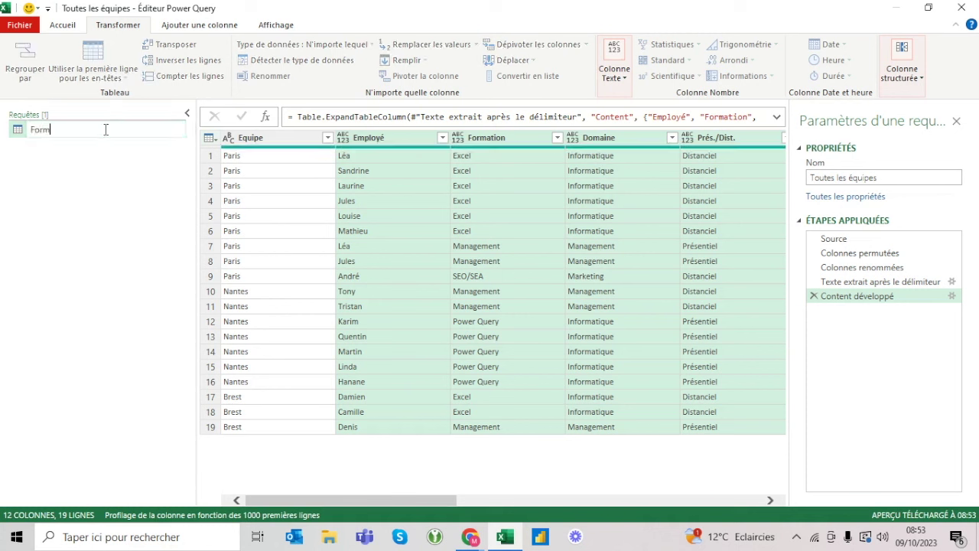
{"action": "type", "text": "oute équ"}
{"action": "type", "text": "ipe"}
{"action": "key", "text": "Return"}
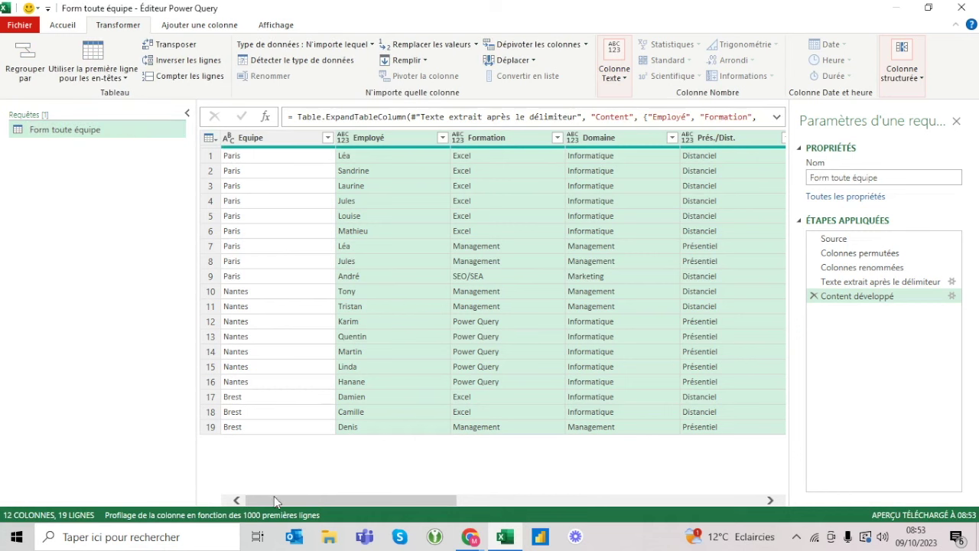
Change the Début and Fin columns to the Date type
{"action": "mouse_move", "coordinate": [357, 501]}
{"action": "left_mouse_down"}
{"action": "mouse_move", "coordinate": [624, 502]}
{"action": "mouse_move", "coordinate": [584, 494]}
{"action": "left_mouse_up"}
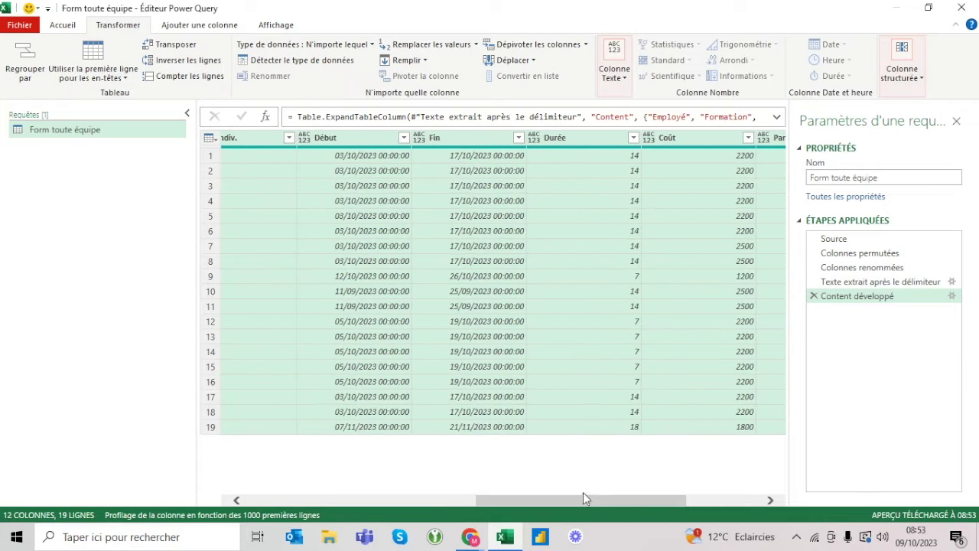
{"action": "left_click", "coordinate": [376, 136]}
{"action": "left_click", "coordinate": [456, 134], "text": "ctrl"}
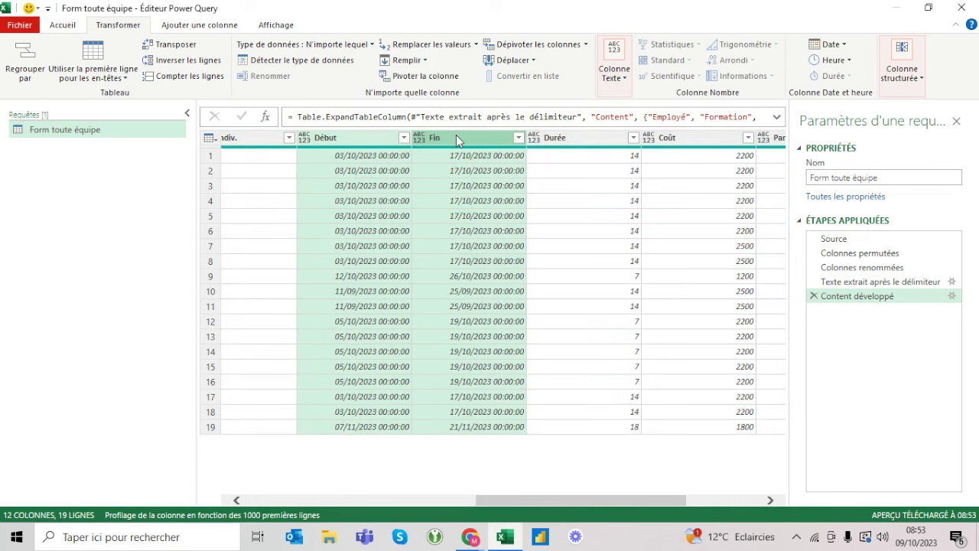
{"action": "right_click", "coordinate": [439, 181]}
{"action": "right_click", "coordinate": [442, 141]}
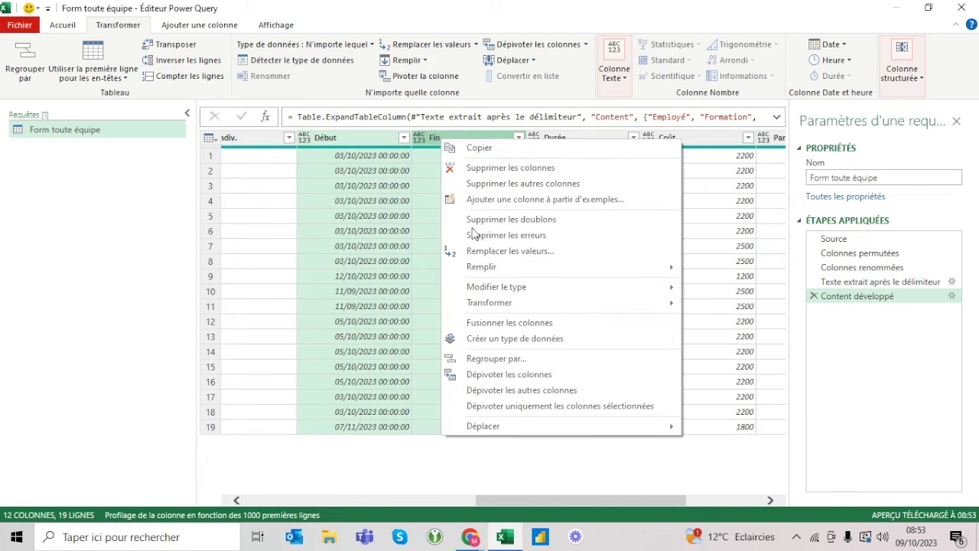
{"action": "mouse_move", "coordinate": [520, 287]}
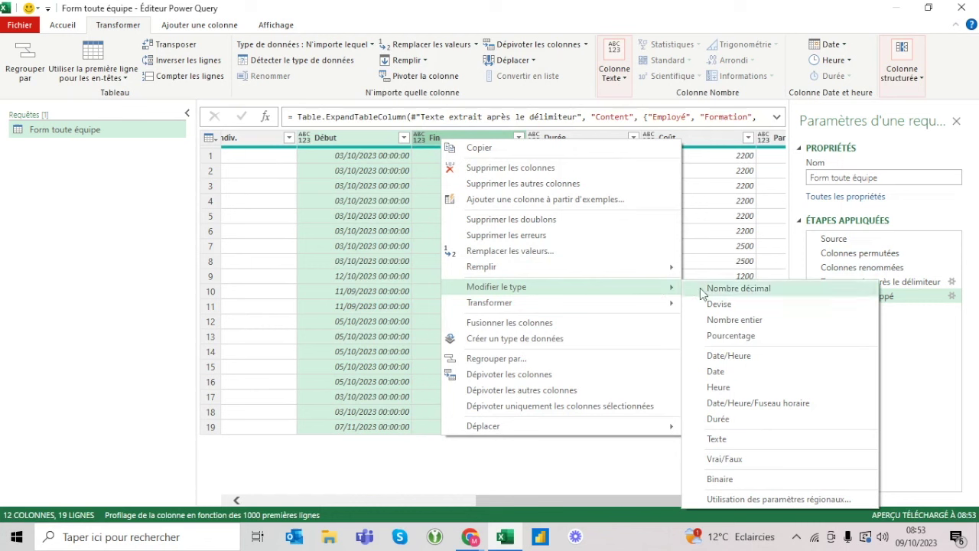
{"action": "left_click", "coordinate": [727, 373]}
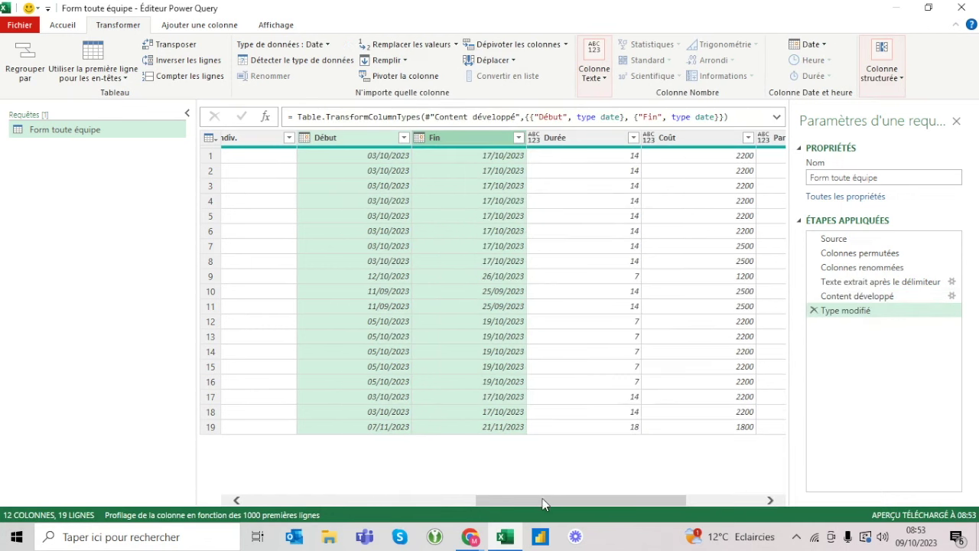
Select the Coût and Coût indiv. columns to change their type
{"action": "left_click_drag", "start_coordinate": [543, 501], "coordinate": [652, 499]}
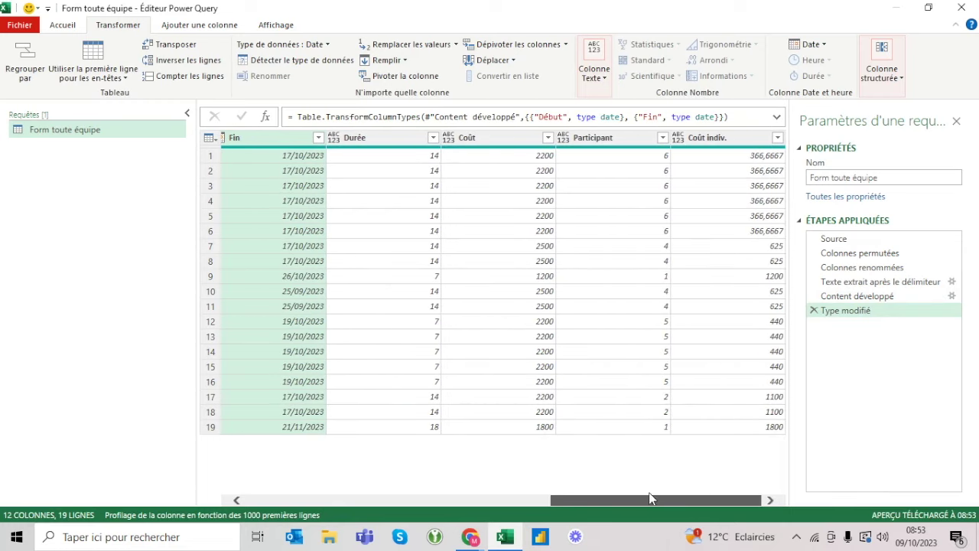
{"action": "left_click", "coordinate": [501, 134]}
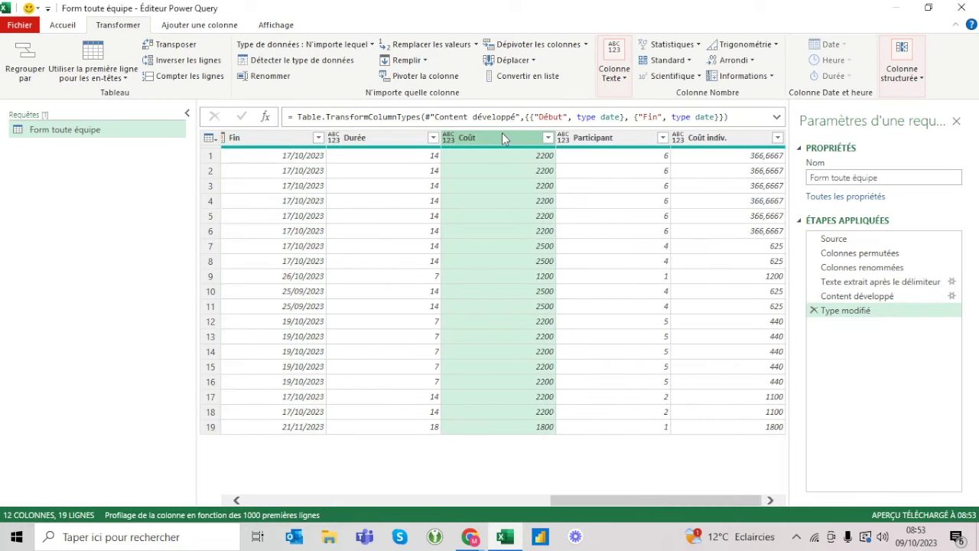
{"action": "left_click", "coordinate": [719, 136], "text": "ctrl"}
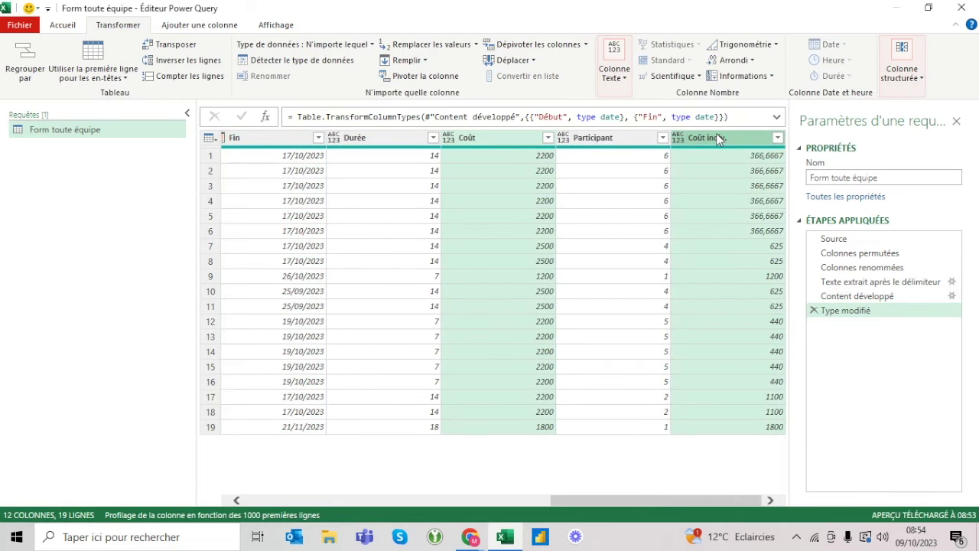
{"action": "right_click", "coordinate": [501, 141]}
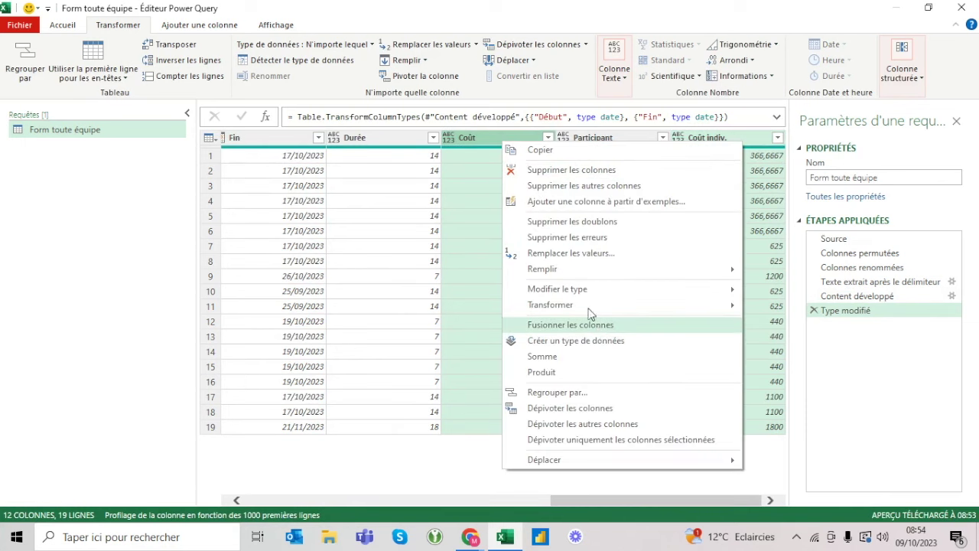
Type Coût and Coût indiv. as currency and Durée as decimal number
{"action": "mouse_move", "coordinate": [584, 288]}
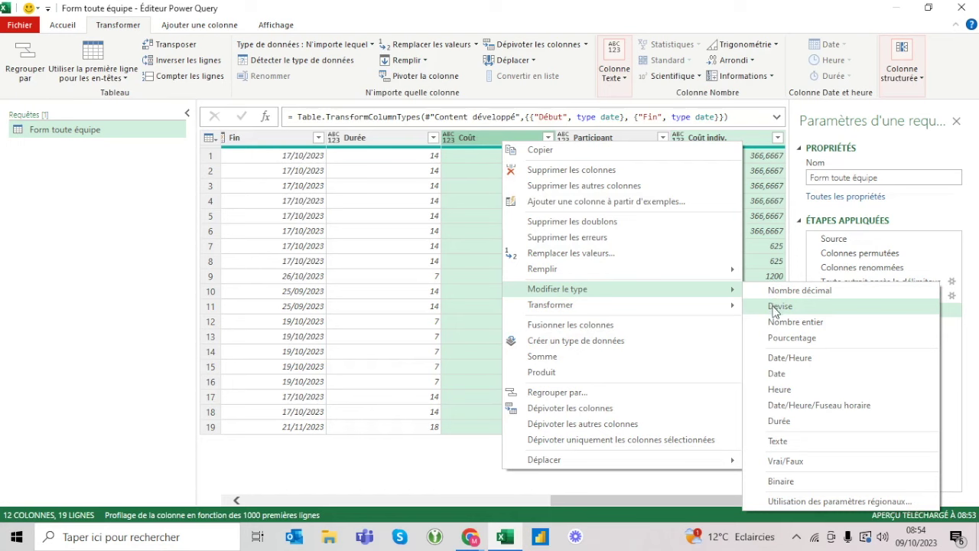
{"action": "left_click", "coordinate": [777, 306]}
{"action": "left_click", "coordinate": [378, 140]}
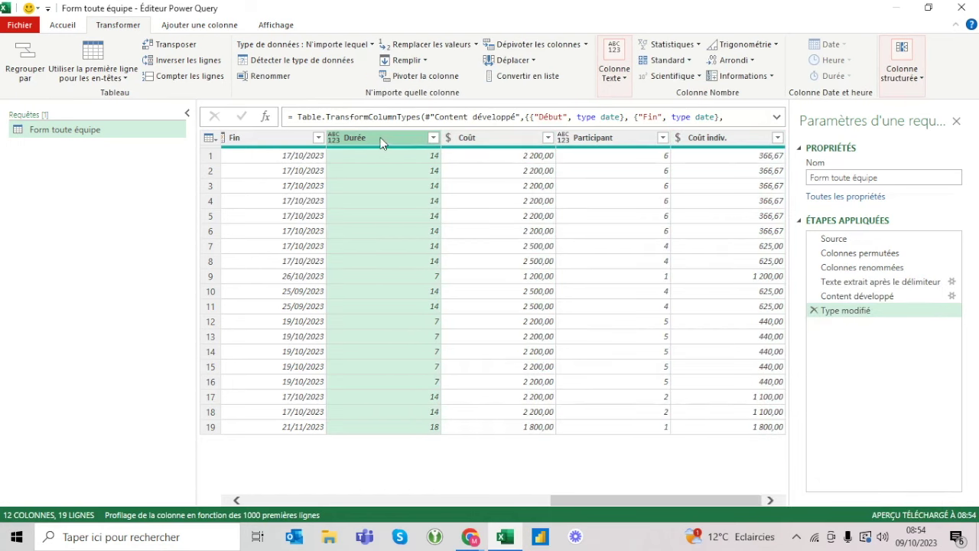
{"action": "left_click", "coordinate": [615, 138], "text": "ctrl"}
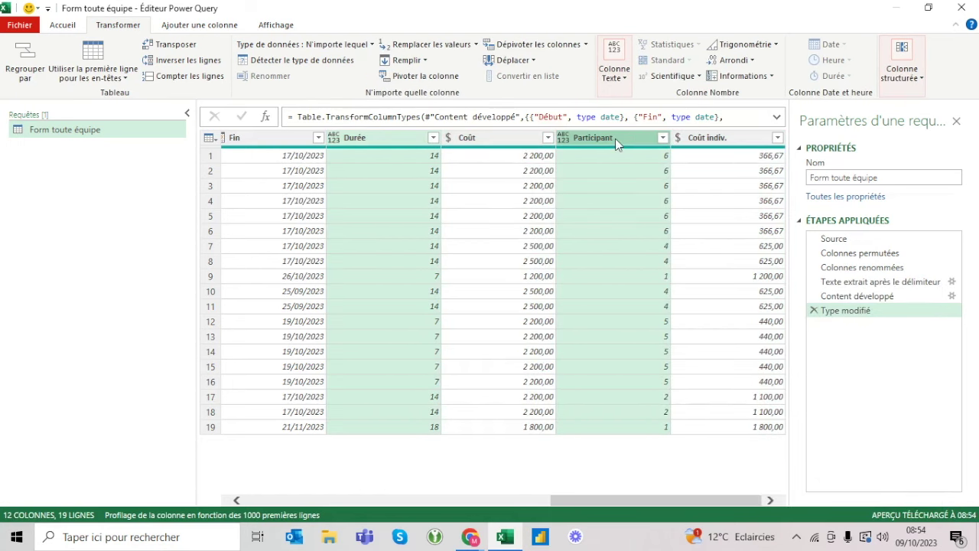
{"action": "left_click", "coordinate": [397, 139]}
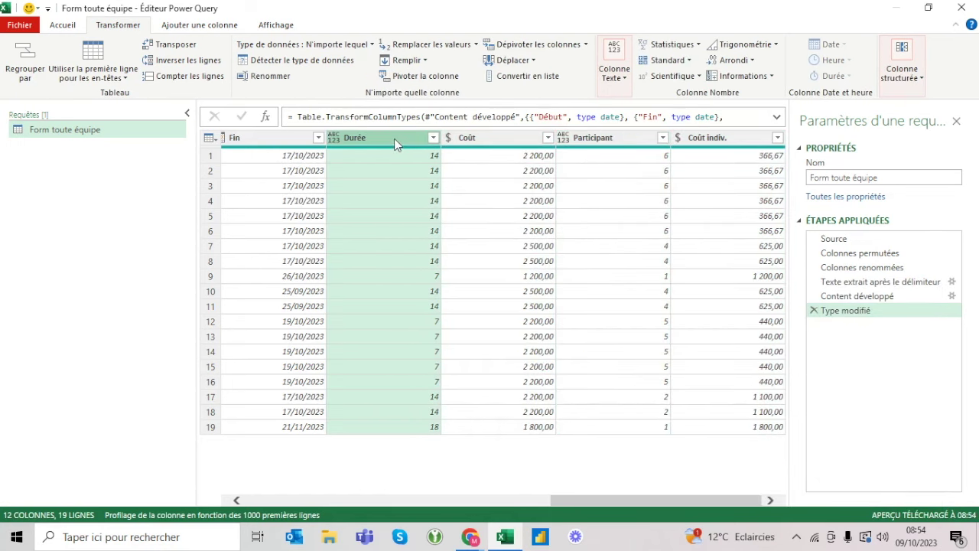
{"action": "left_click", "coordinate": [334, 141]}
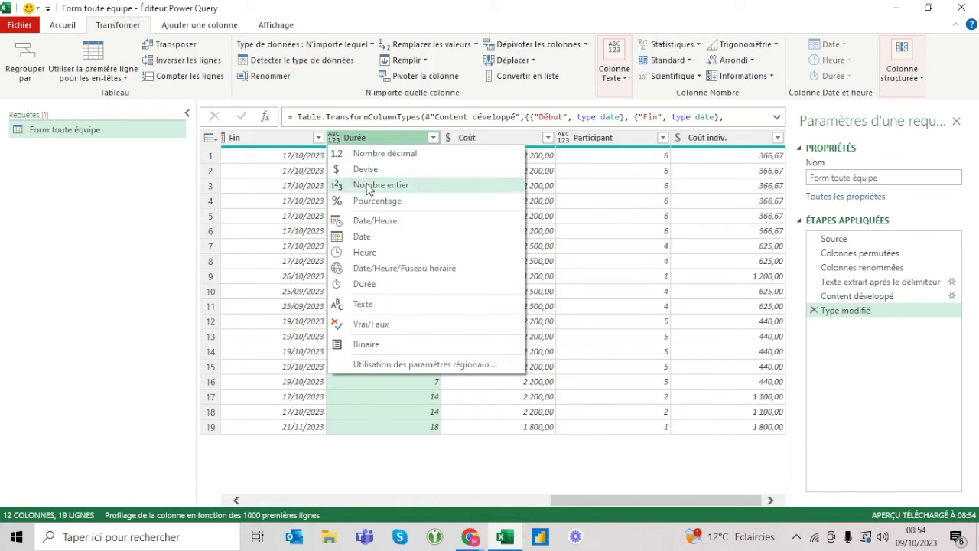
{"action": "left_click", "coordinate": [373, 155]}
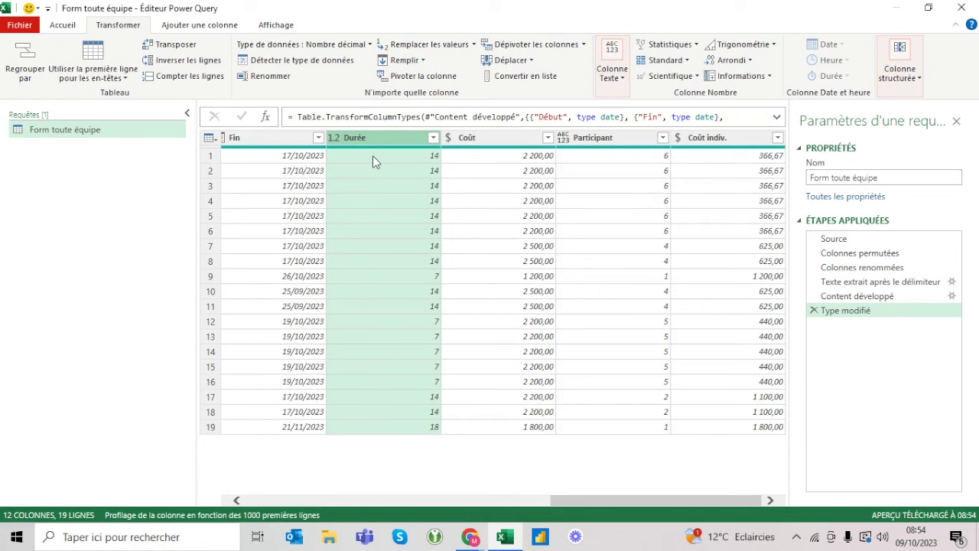
Type the Participant column as whole number
{"action": "left_click", "coordinate": [645, 149]}
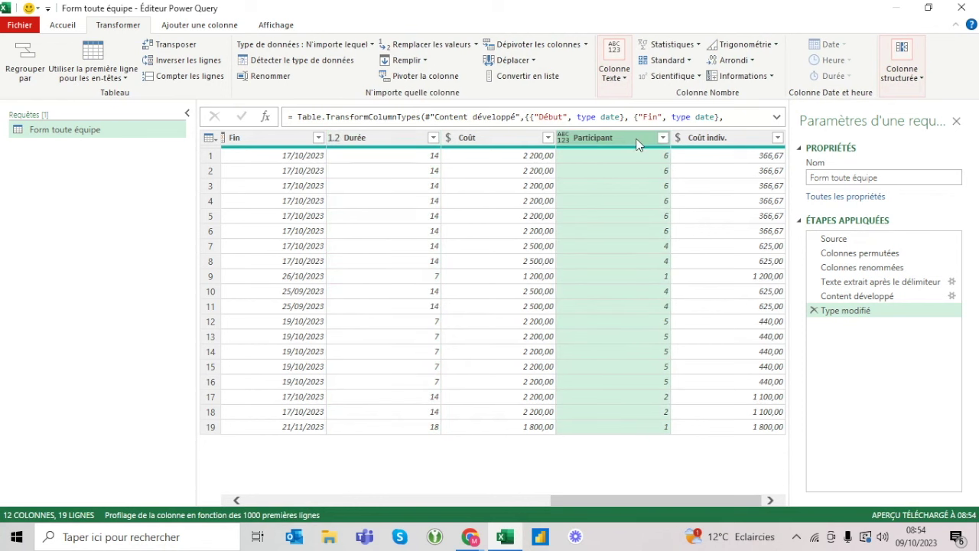
{"action": "left_click", "coordinate": [564, 139]}
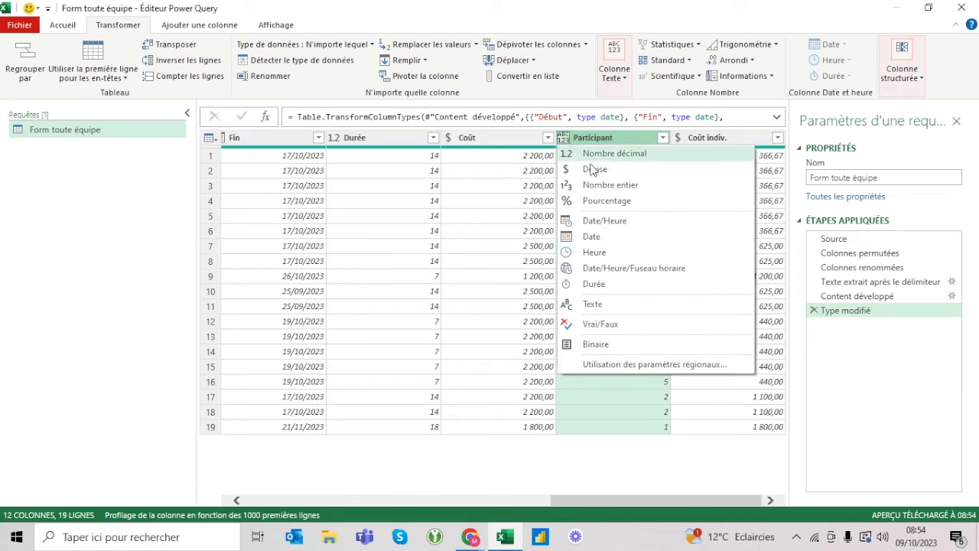
{"action": "left_click", "coordinate": [606, 187]}
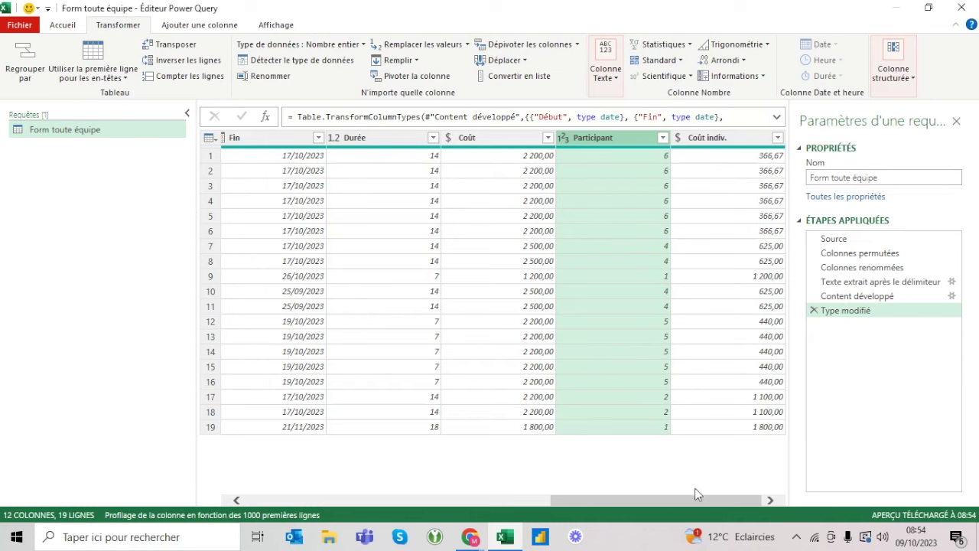
{"action": "left_click_drag", "start_coordinate": [683, 503], "coordinate": [391, 476]}
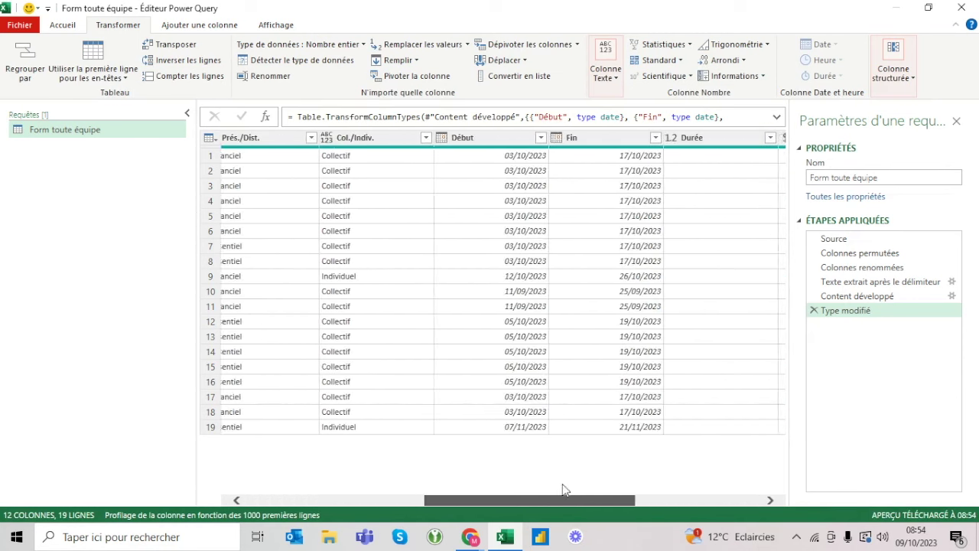
{"action": "left_click_drag", "start_coordinate": [390, 477], "coordinate": [570, 485]}
{"action": "left_click", "coordinate": [416, 143]}
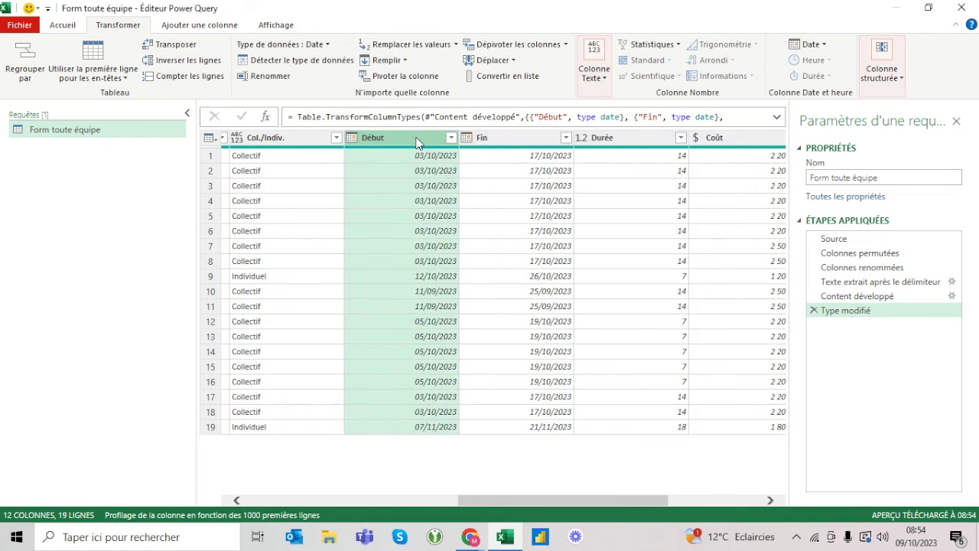
Add an Année column with the year of Début
{"action": "left_click", "coordinate": [214, 27]}
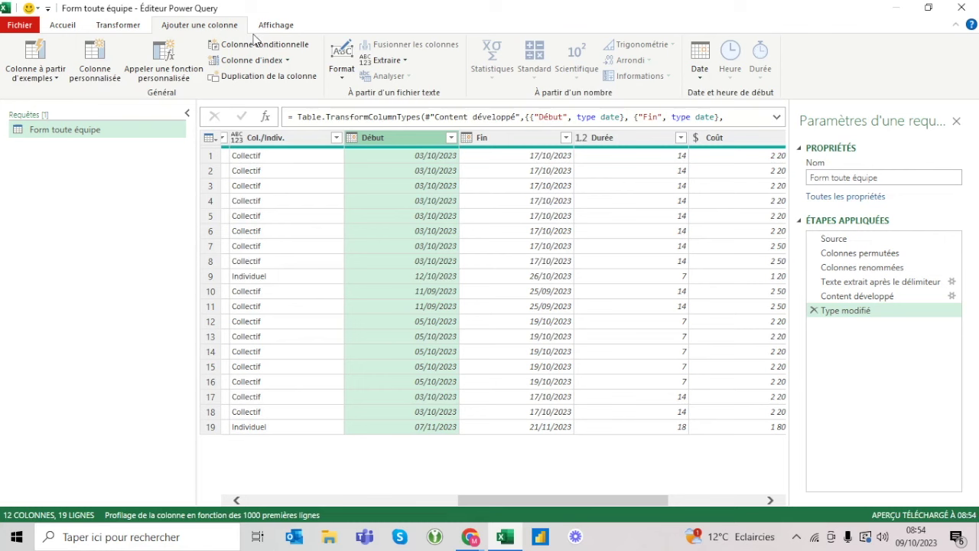
{"action": "left_click", "coordinate": [700, 73]}
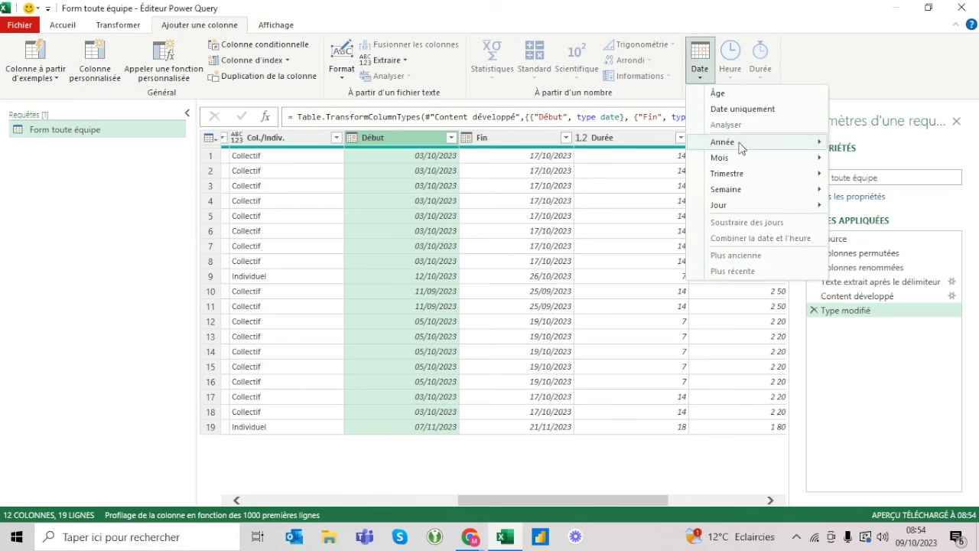
{"action": "mouse_move", "coordinate": [744, 147]}
{"action": "left_click", "coordinate": [859, 144]}
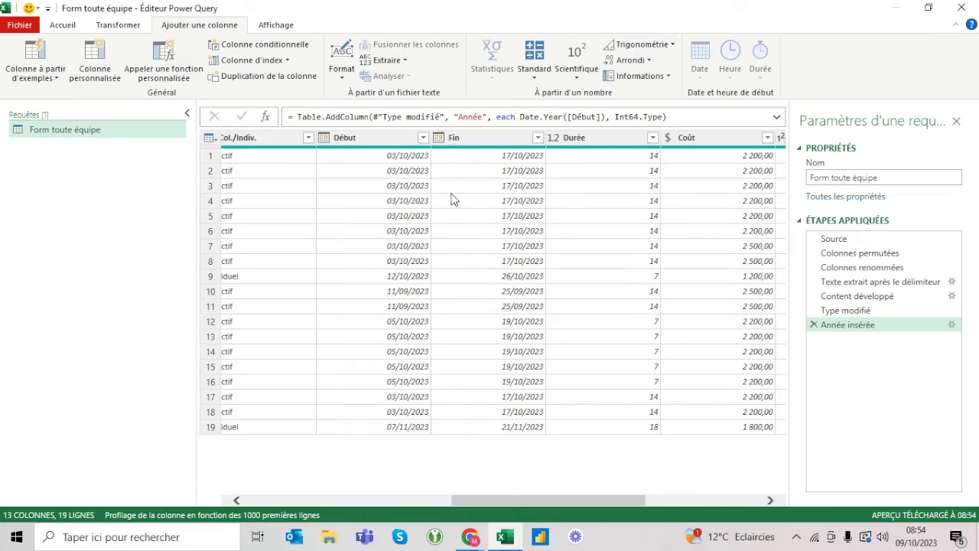
Add a month-name column from Début and rename it Mois
{"action": "left_click", "coordinate": [394, 145]}
{"action": "left_click", "coordinate": [707, 78]}
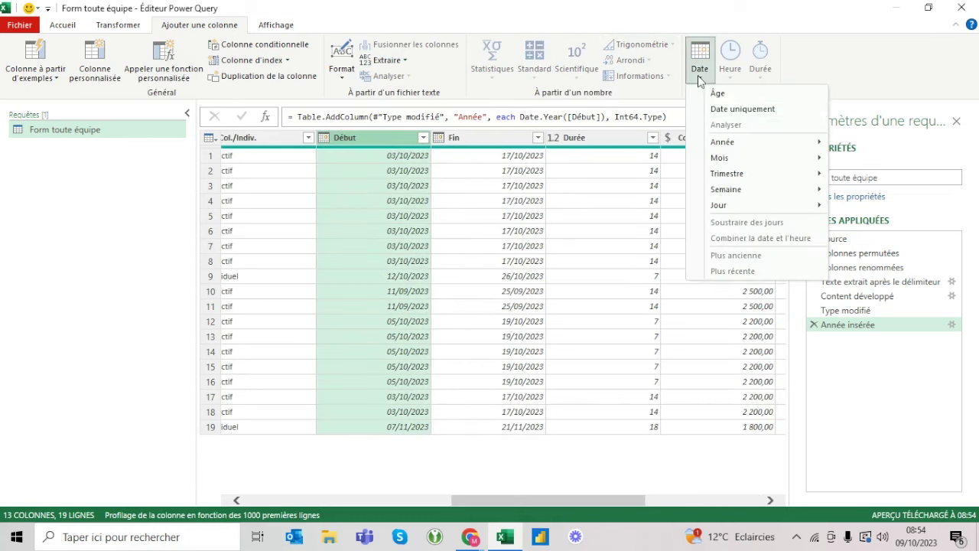
{"action": "mouse_move", "coordinate": [749, 158]}
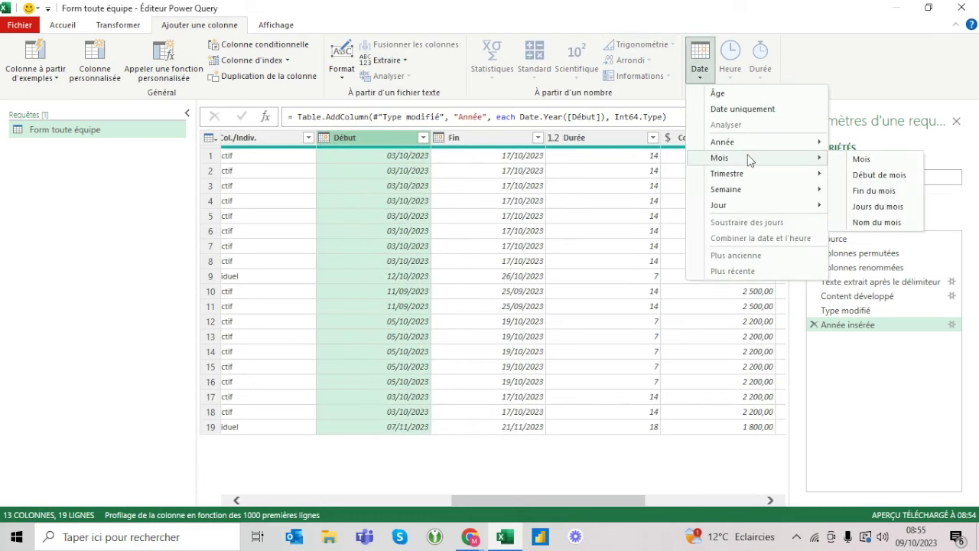
{"action": "left_click", "coordinate": [877, 222]}
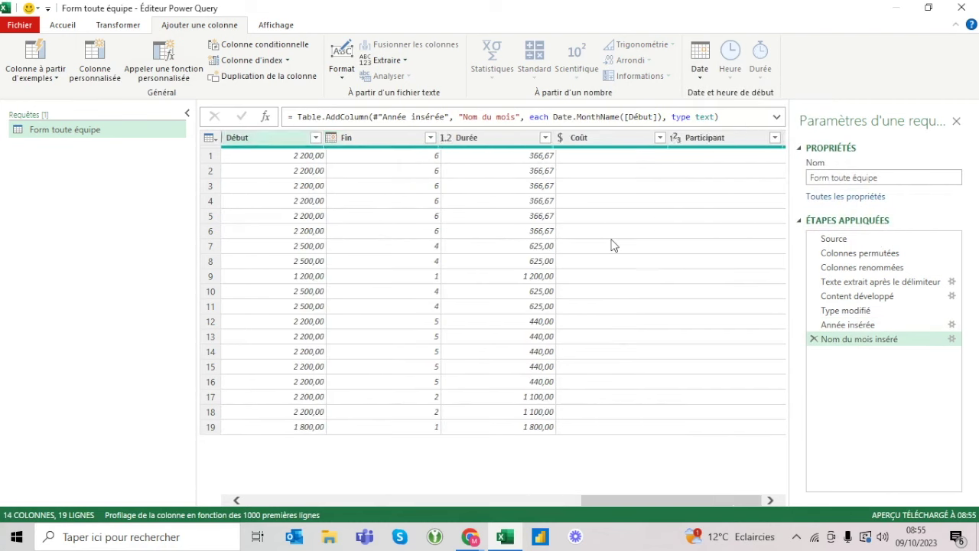
{"action": "left_click", "coordinate": [715, 142]}
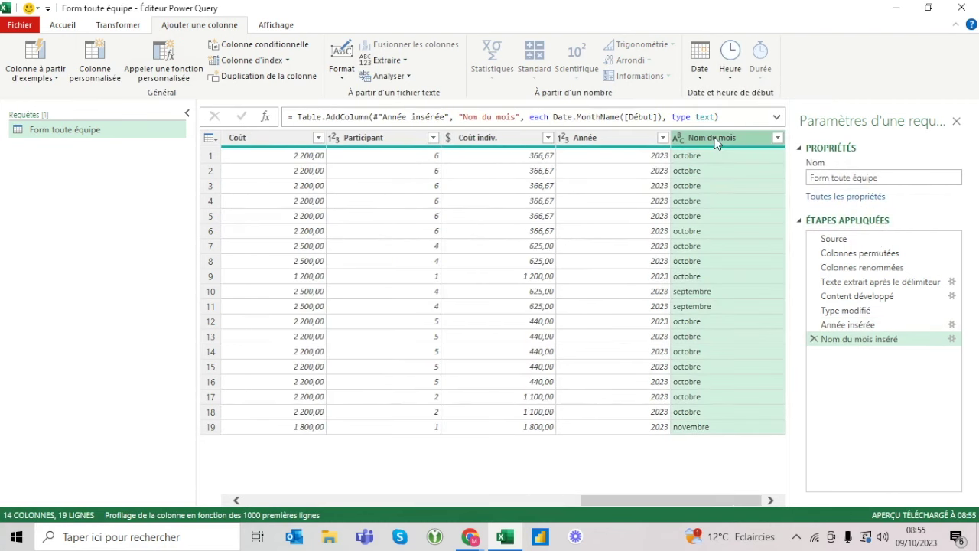
{"action": "double_click", "coordinate": [714, 140]}
{"action": "type", "text": "Mo"}
{"action": "key", "text": "Return"}
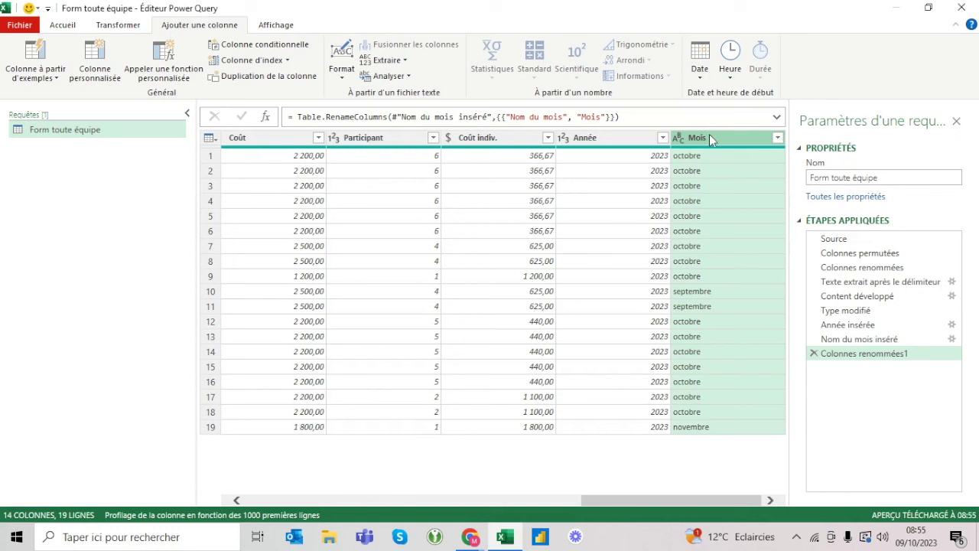
Capitalise the first letter of each month name and load the query into Excel
{"action": "left_click", "coordinate": [349, 78]}
{"action": "left_click", "coordinate": [117, 24]}
{"action": "left_click", "coordinate": [597, 80]}
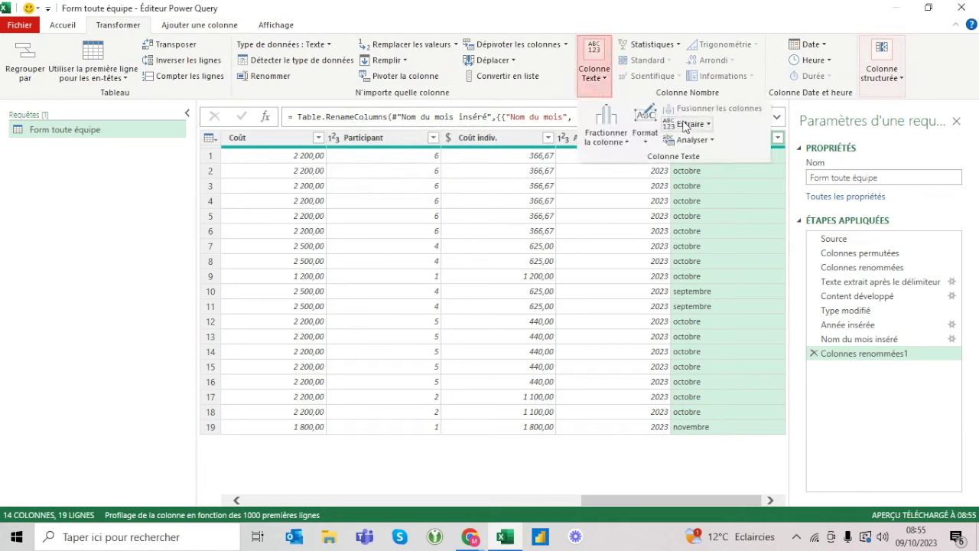
{"action": "left_click", "coordinate": [647, 140]}
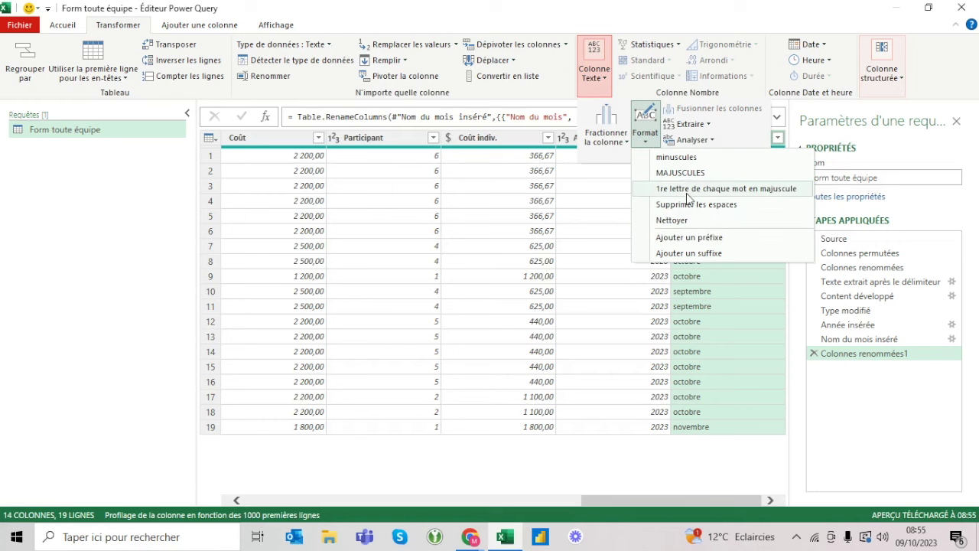
{"action": "left_click", "coordinate": [707, 188]}
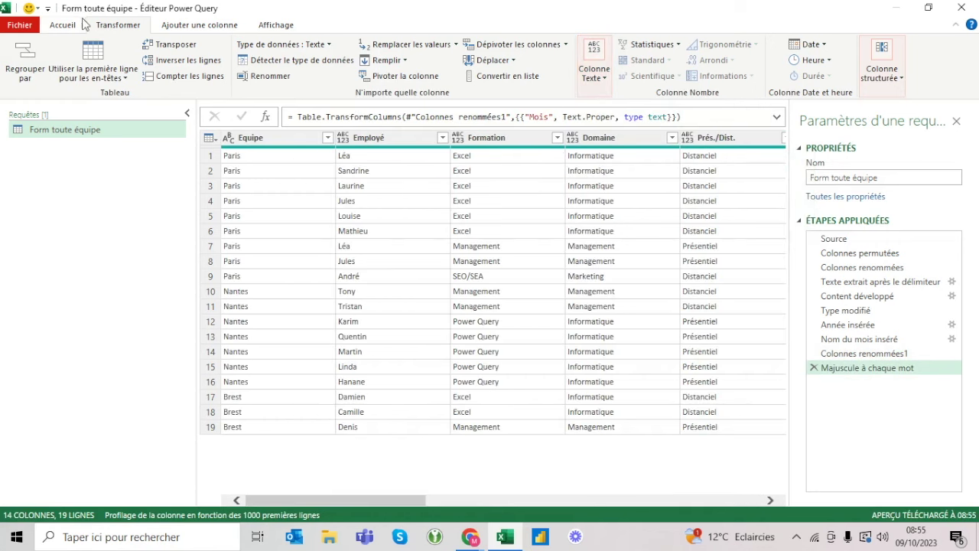
{"action": "left_click", "coordinate": [74, 25]}
{"action": "left_click", "coordinate": [30, 48]}
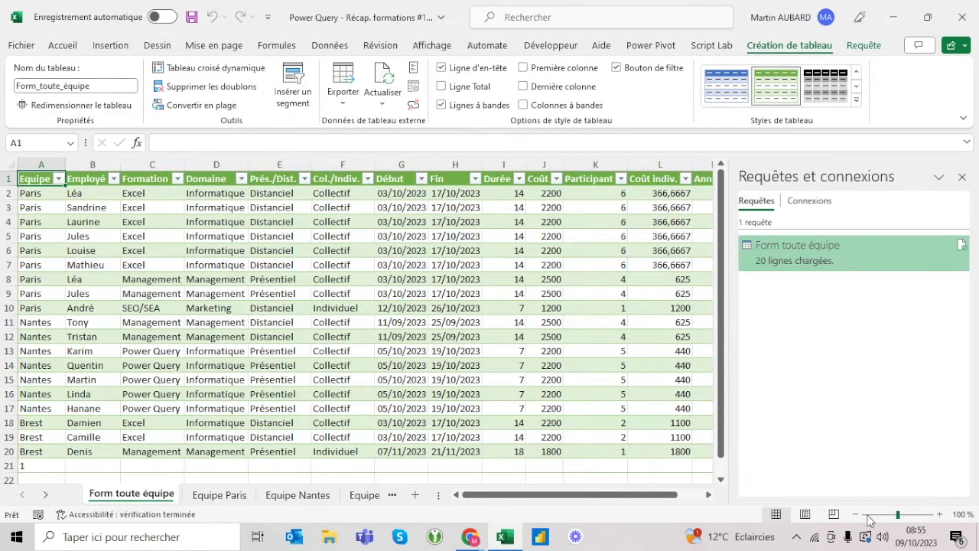
Zoom the sheet out to 80% to reveal Année and Mois, and check the Equipe Paris sheet
{"action": "left_click", "coordinate": [855, 514]}
{"action": "left_click", "coordinate": [856, 514]}
{"action": "left_click", "coordinate": [219, 495]}
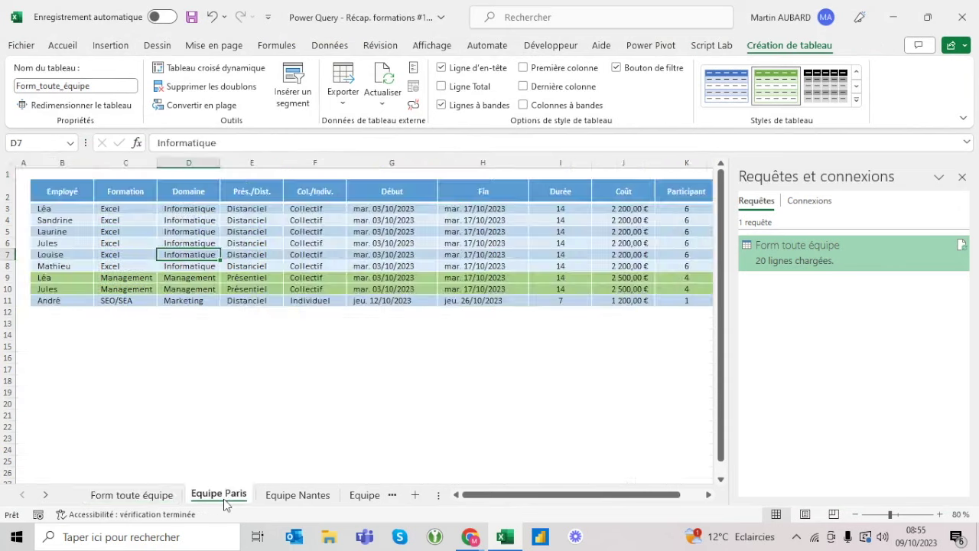
On Form toute équipe, insert a blank column A before the table
{"action": "left_click", "coordinate": [135, 497]}
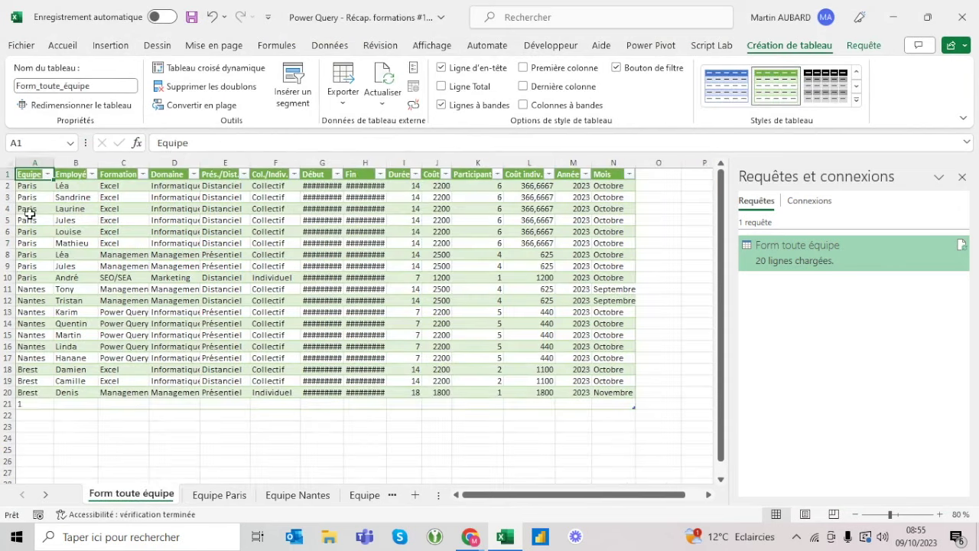
{"action": "left_click", "coordinate": [31, 161]}
{"action": "key", "text": "ctrl+plus"}
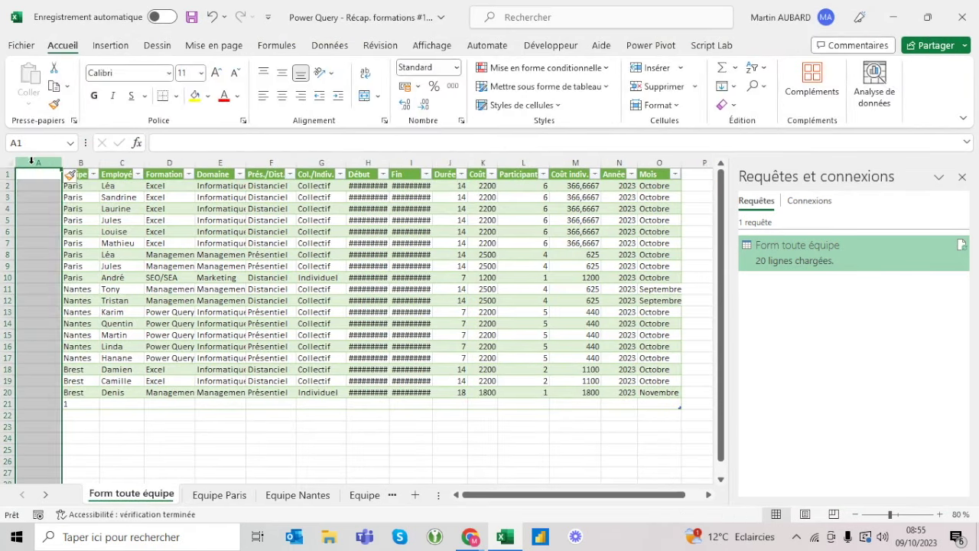
Insert a blank row 1 and set empty columns A and P to width 3
{"action": "left_click", "coordinate": [6, 174]}
{"action": "key", "text": "ctrl+plus"}
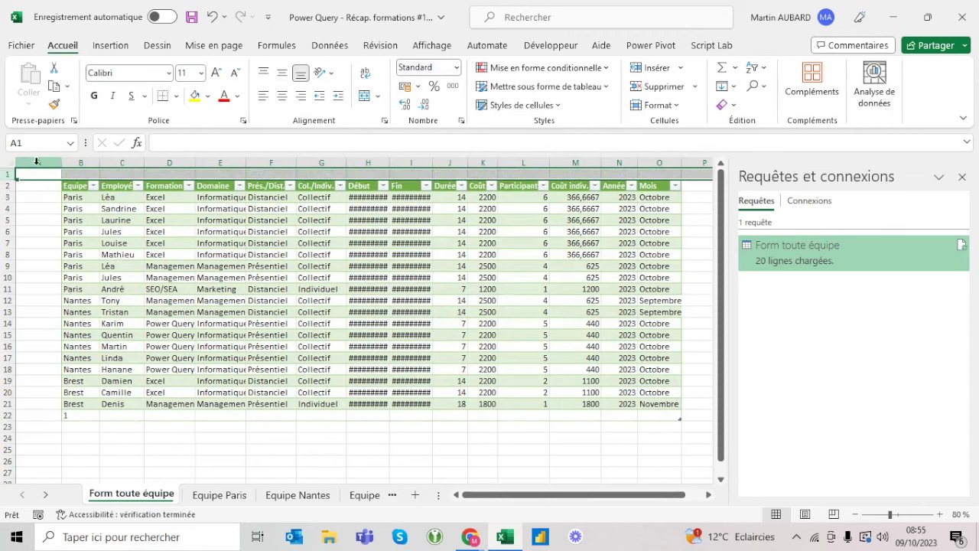
{"action": "left_click", "coordinate": [36, 162]}
{"action": "left_click", "coordinate": [698, 163]}
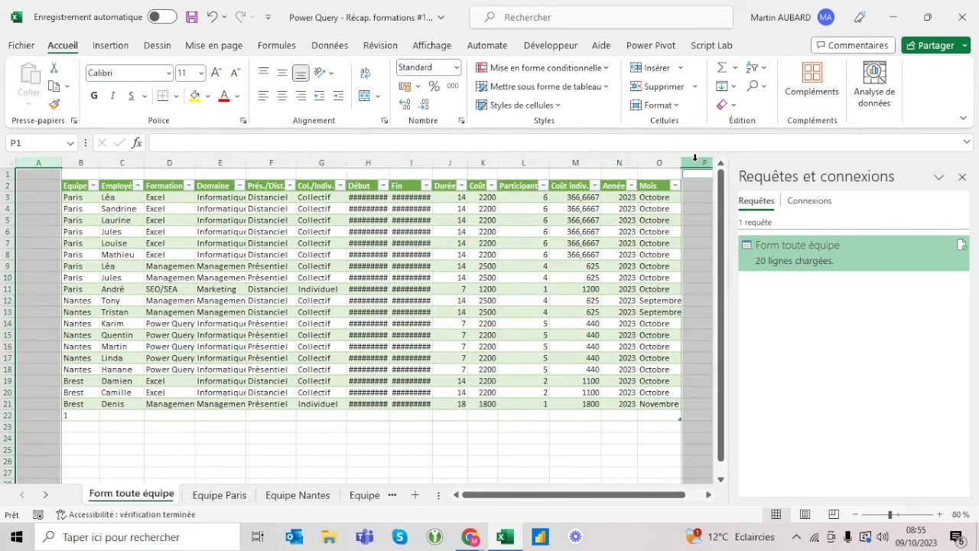
{"action": "right_click", "coordinate": [698, 163]}
{"action": "left_click", "coordinate": [764, 388]}
{"action": "type", "text": "3"}
{"action": "key", "text": "Return"}
Select a cell in the table's first column to bring up the table commands
{"action": "left_click", "coordinate": [485, 318]}
{"action": "key", "text": "Left"}
{"action": "key", "text": "Left"}
{"action": "key", "text": "Left"}
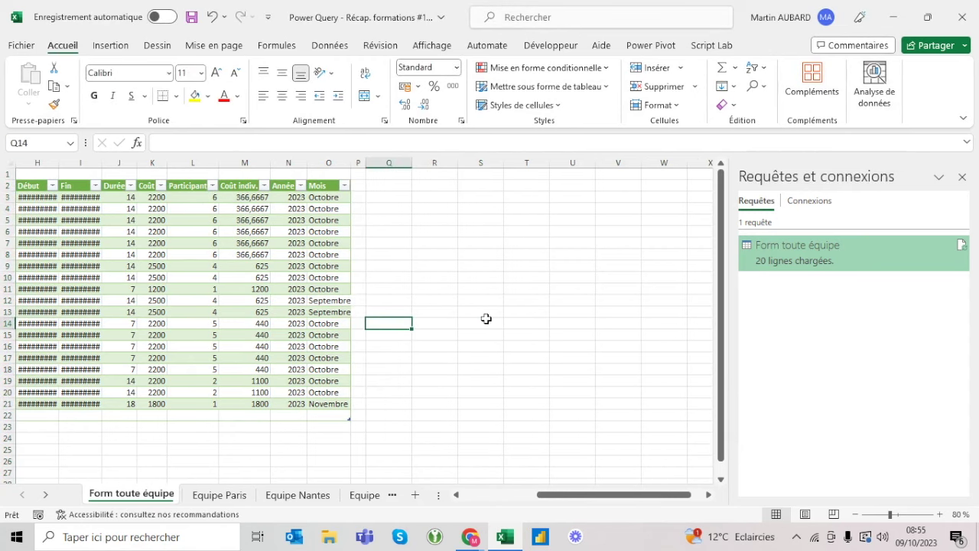
{"action": "key", "text": "Right"}
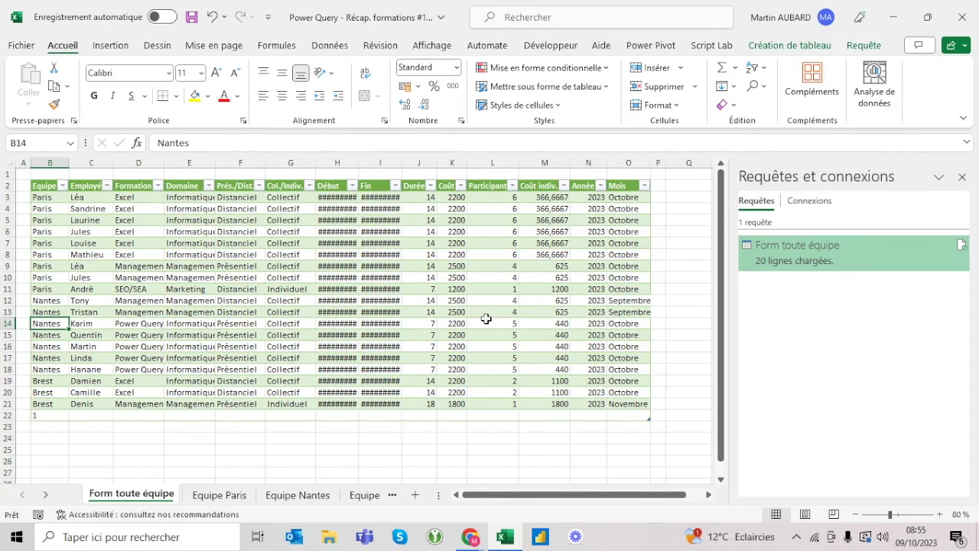
{"action": "left_click", "coordinate": [863, 46]}
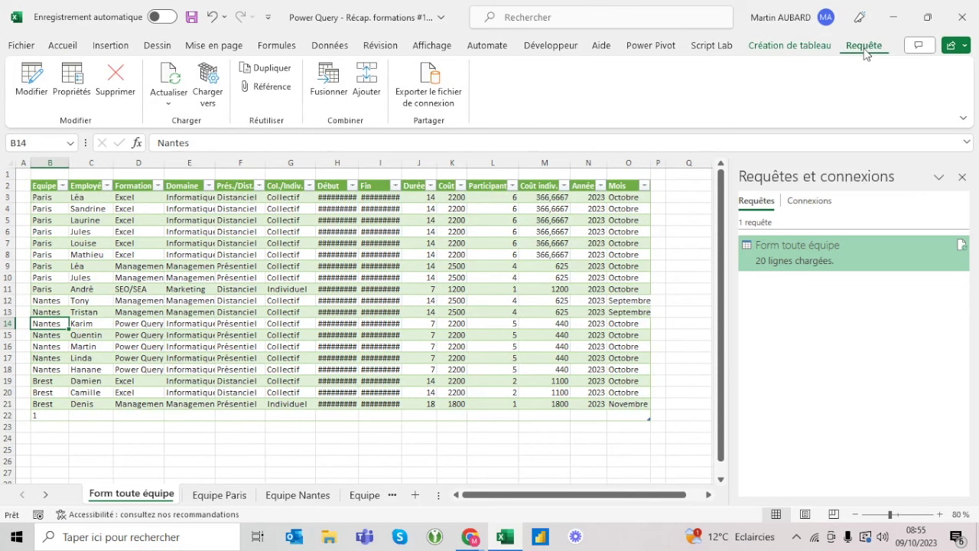
Apply a blue table style to the combined table
{"action": "left_click", "coordinate": [803, 48]}
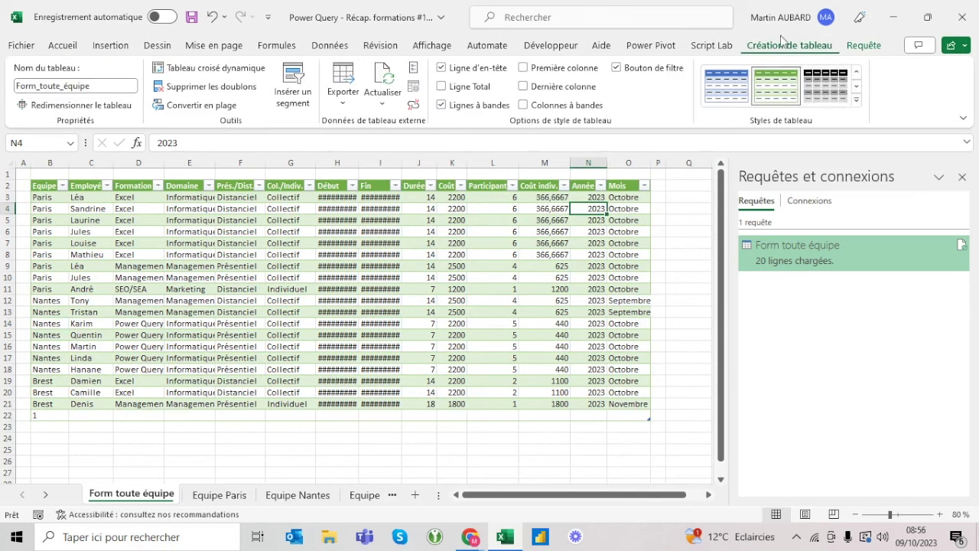
{"action": "left_click", "coordinate": [856, 100]}
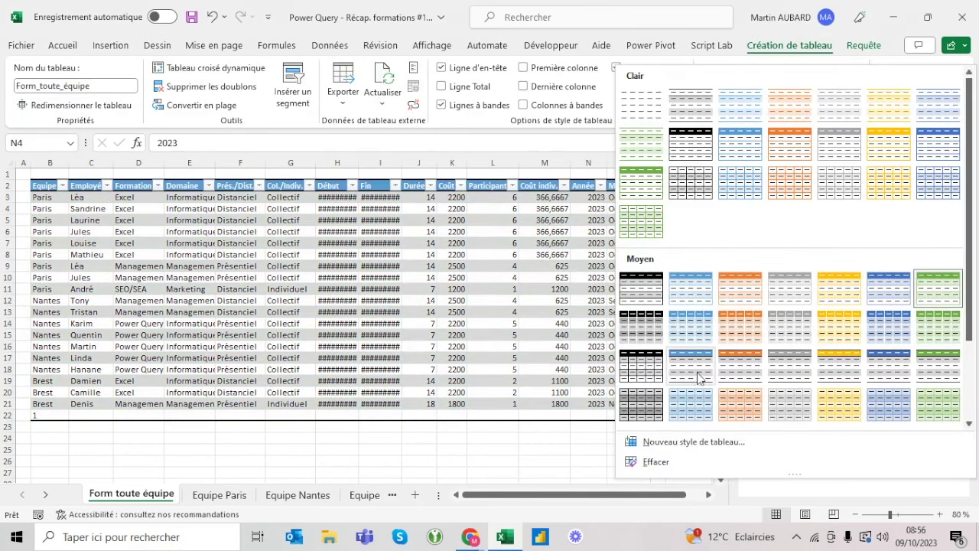
{"action": "left_click", "coordinate": [687, 331]}
Widen columns B through O, close the queries pane, and left-align all table contents
{"action": "left_click", "coordinate": [241, 243]}
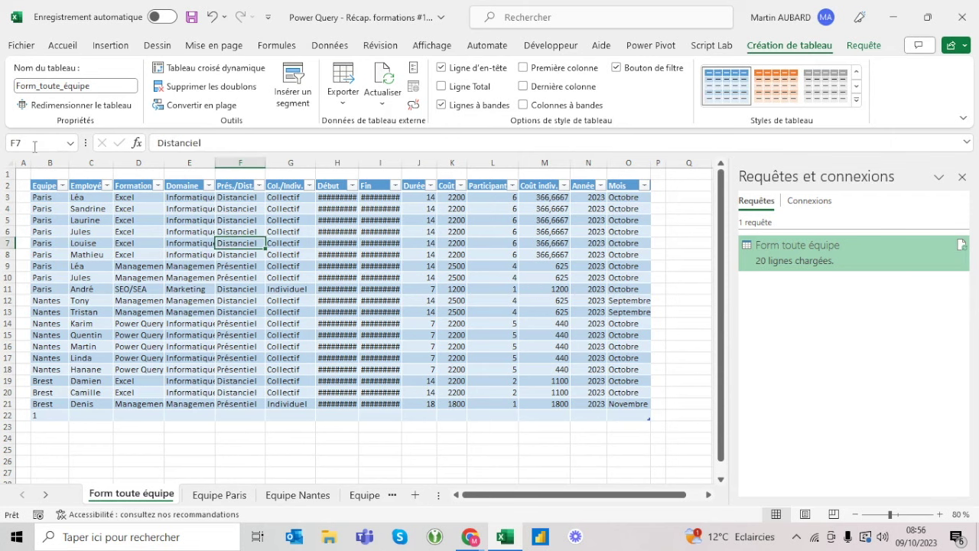
{"action": "left_click_drag", "start_coordinate": [50, 162], "coordinate": [240, 163]}
{"action": "mouse_move", "coordinate": [496, 215]}
{"action": "left_mouse_down"}
{"action": "mouse_move", "coordinate": [635, 163]}
{"action": "mouse_move", "coordinate": [664, 163]}
{"action": "left_mouse_up"}
{"action": "right_click", "coordinate": [650, 166]}
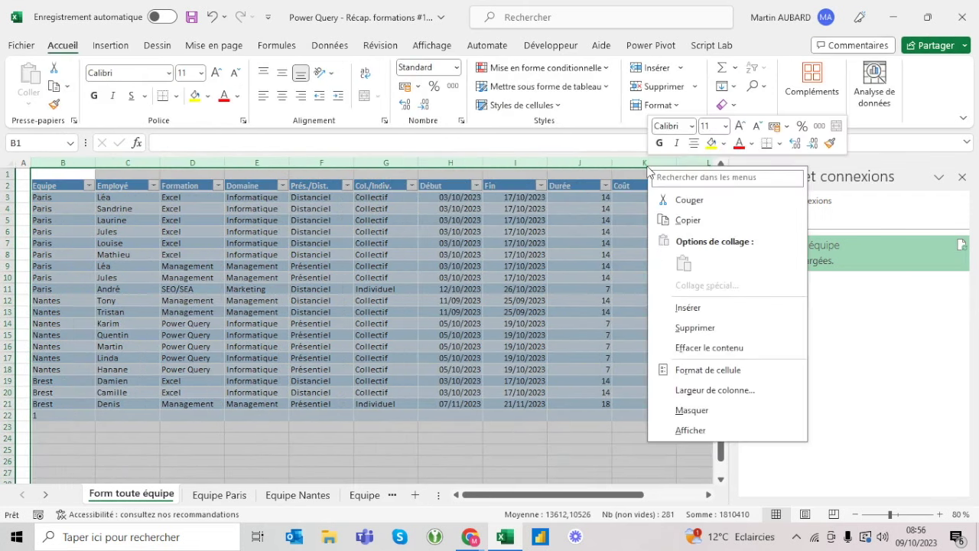
{"action": "left_click", "coordinate": [740, 392]}
{"action": "left_click", "coordinate": [722, 418]}
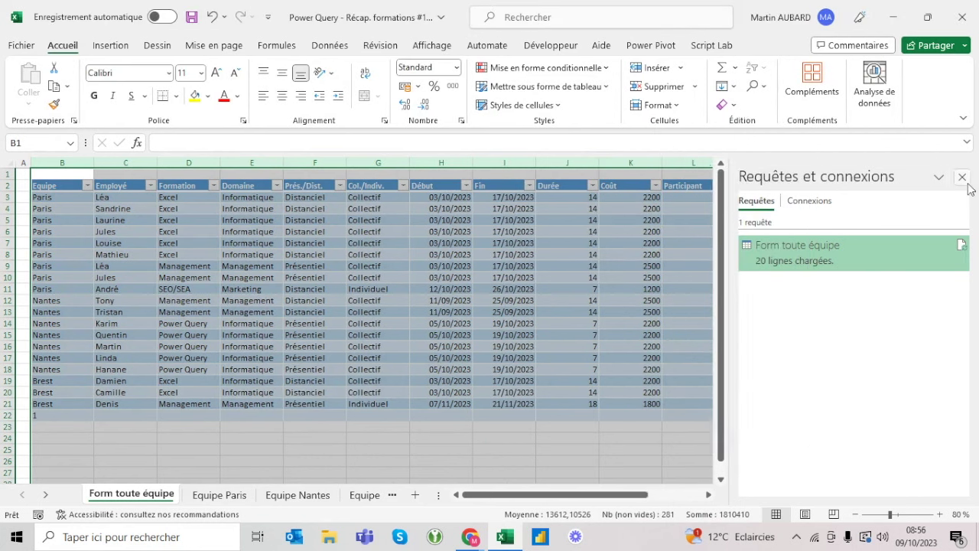
{"action": "left_click", "coordinate": [963, 177]}
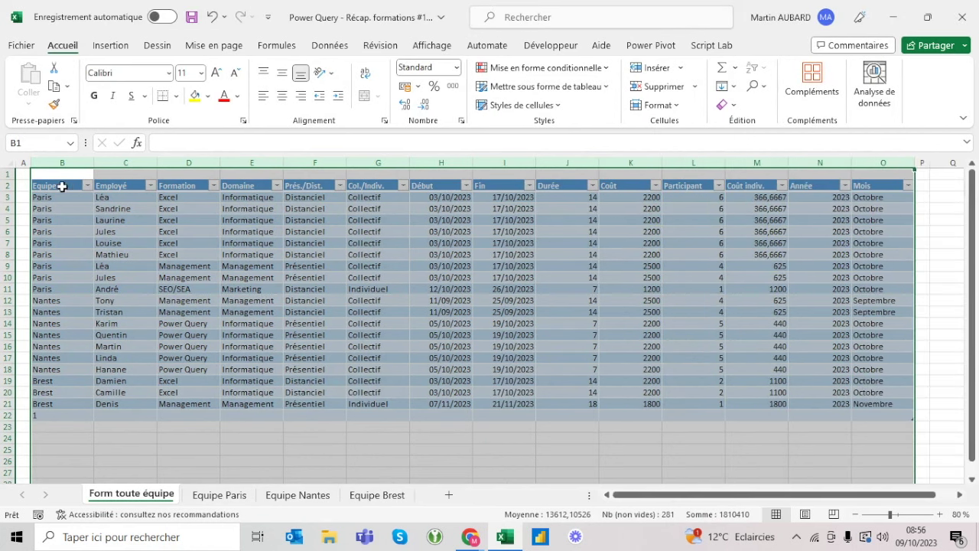
{"action": "left_click", "coordinate": [29, 175]}
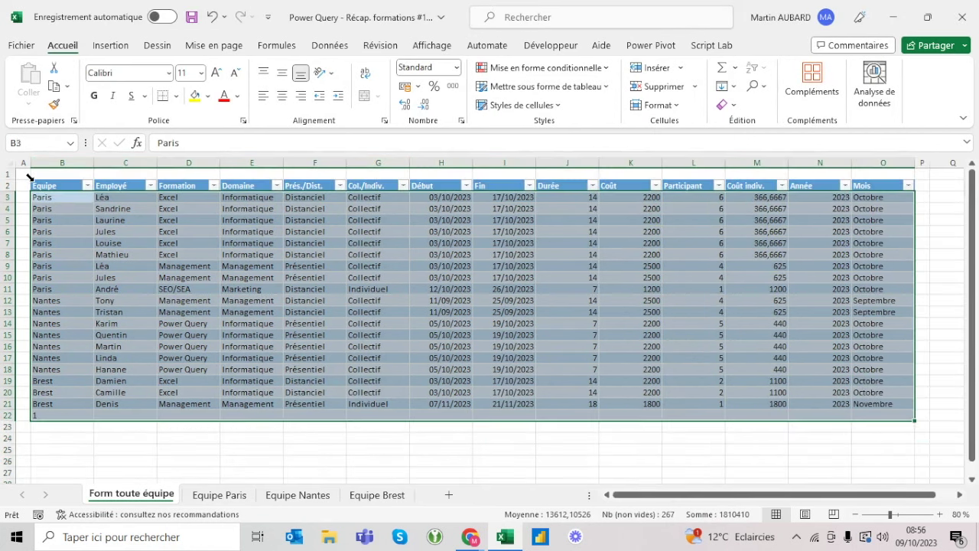
{"action": "left_click", "coordinate": [337, 97]}
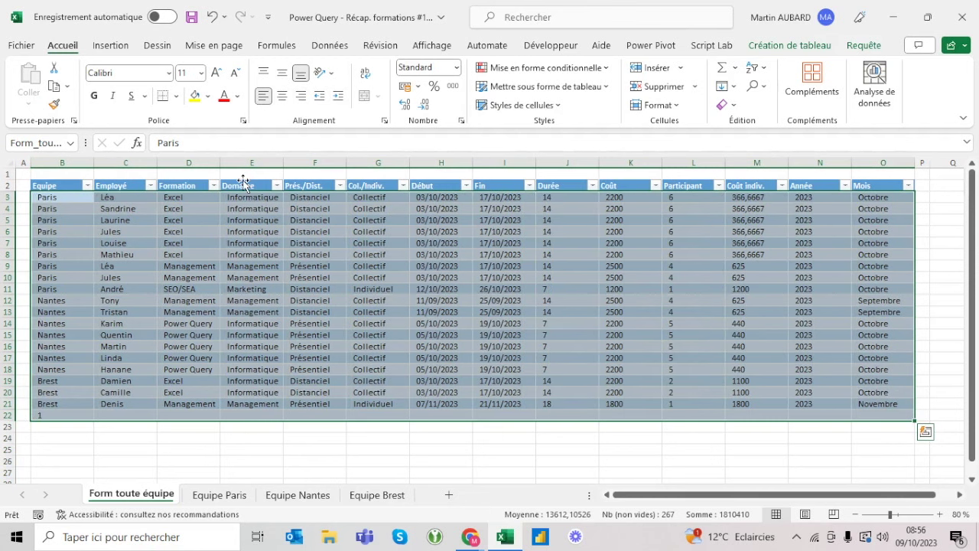
Format Coût and Coût indiv. as Monétaire with two decimals, right-aligned
{"action": "left_click", "coordinate": [631, 181]}
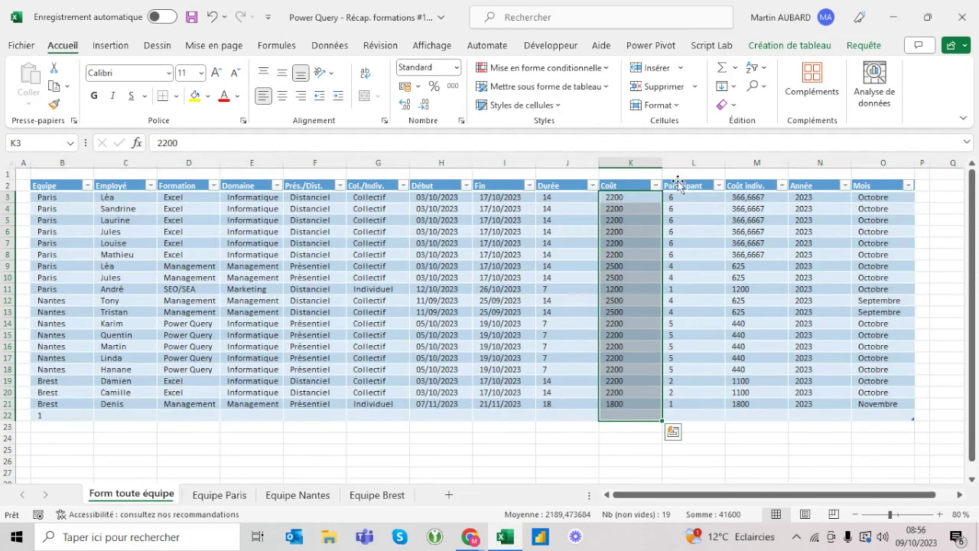
{"action": "left_click", "coordinate": [748, 182], "text": "ctrl"}
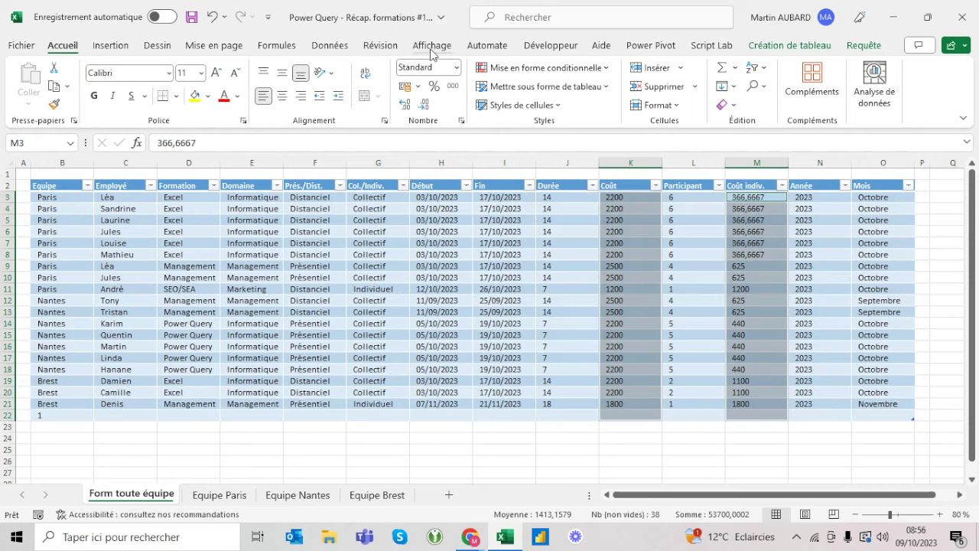
{"action": "left_click", "coordinate": [456, 68]}
{"action": "left_click", "coordinate": [459, 156]}
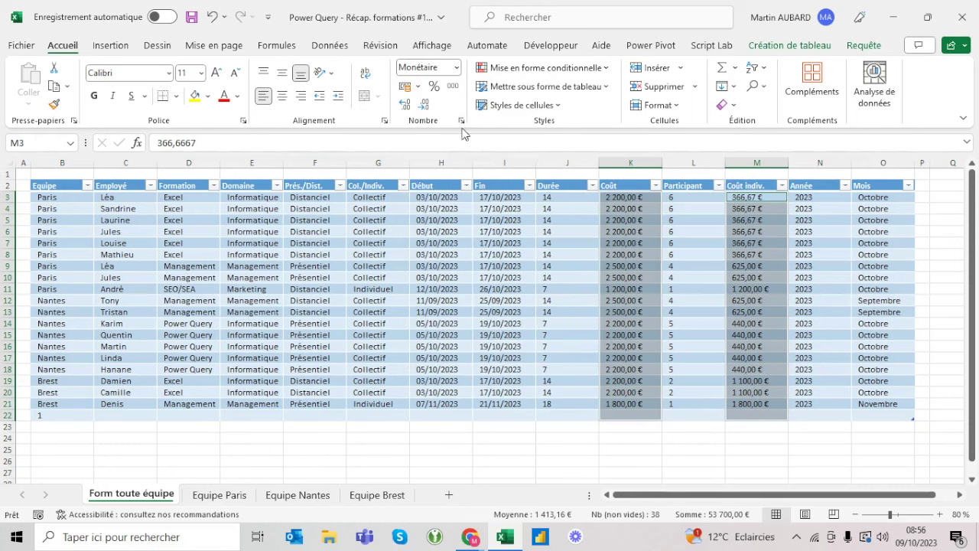
{"action": "left_click", "coordinate": [424, 107]}
{"action": "left_click", "coordinate": [424, 107]}
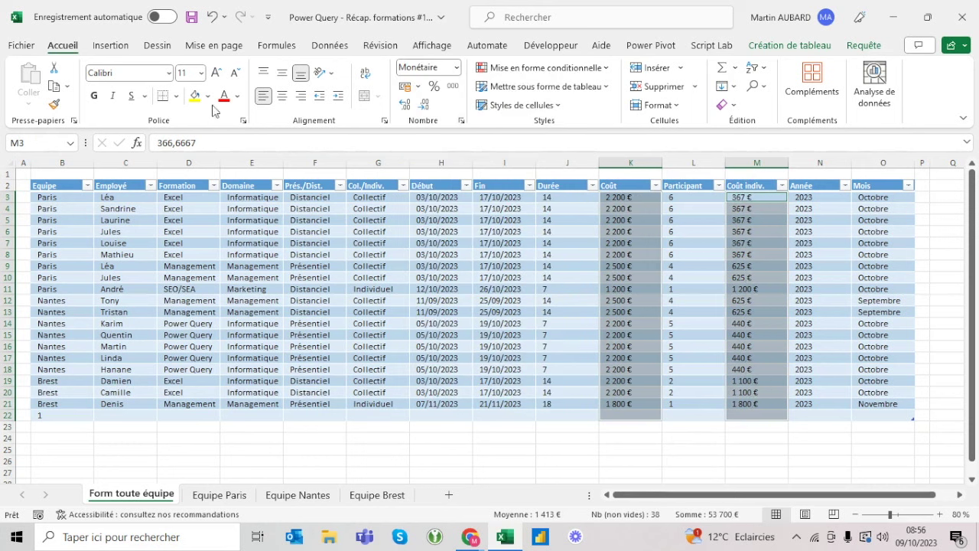
{"action": "left_click", "coordinate": [405, 104]}
{"action": "left_click", "coordinate": [405, 104]}
{"action": "left_click", "coordinate": [405, 104]}
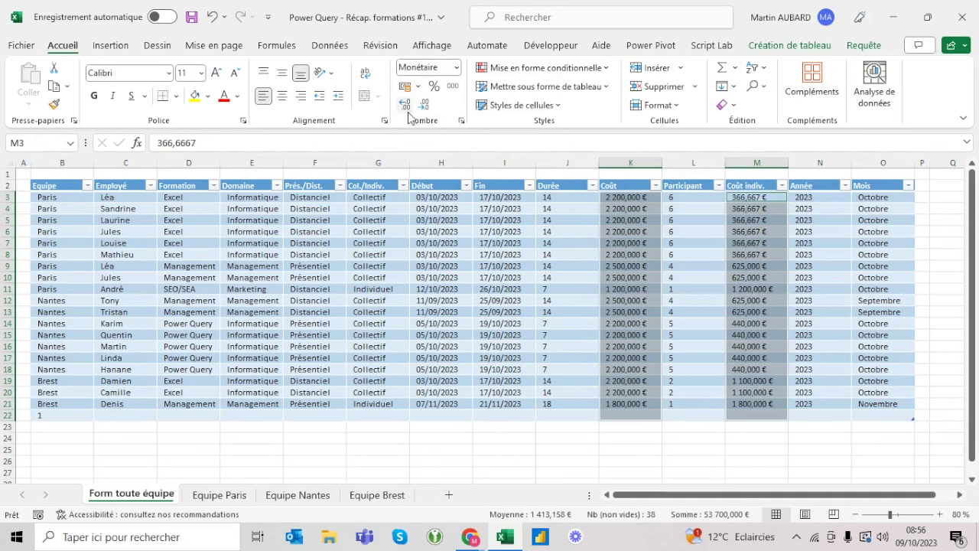
{"action": "left_click", "coordinate": [425, 105]}
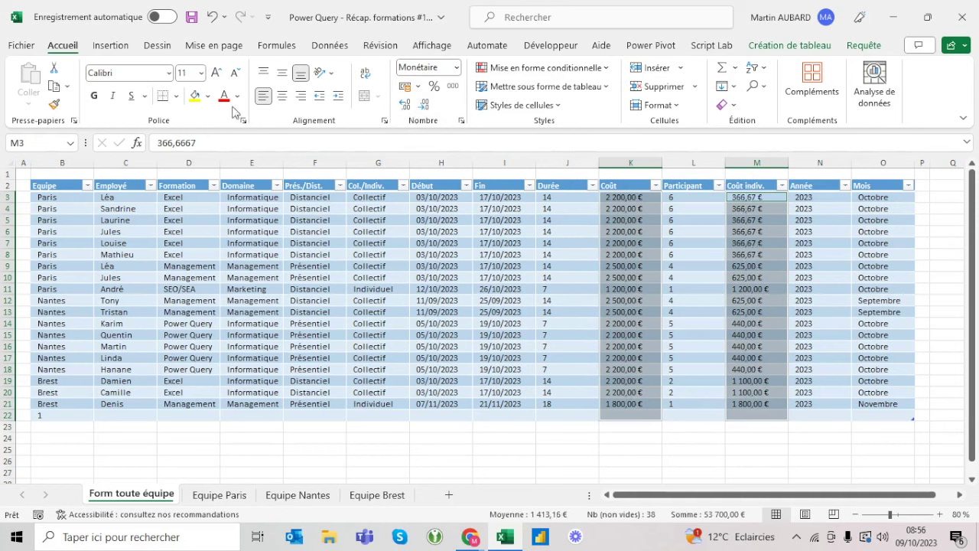
{"action": "left_click", "coordinate": [302, 99]}
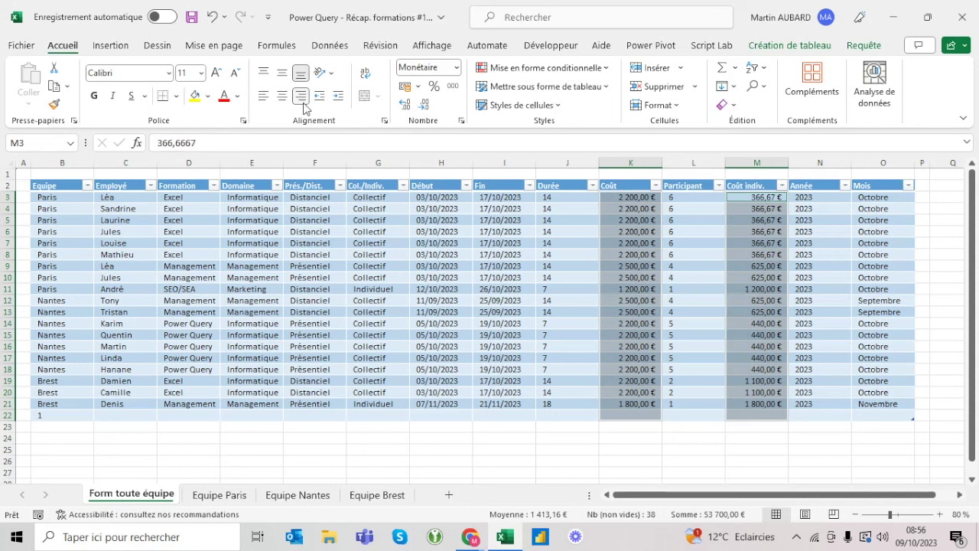
{"action": "key", "text": "Up"}
{"action": "key", "text": "Up"}
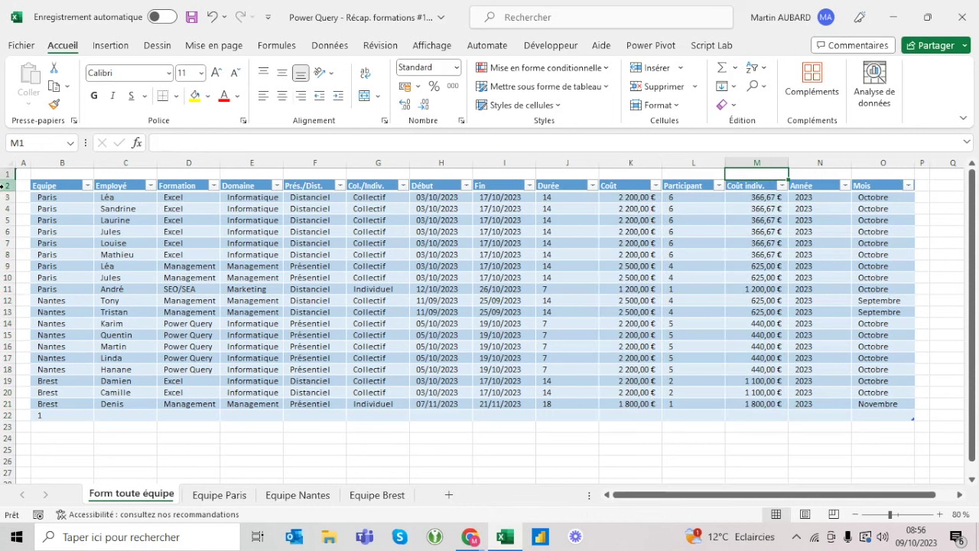
Set header row 2 to height 30 and centre its labels horizontally and vertically
{"action": "left_click", "coordinate": [6, 188]}
{"action": "right_click", "coordinate": [6, 189]}
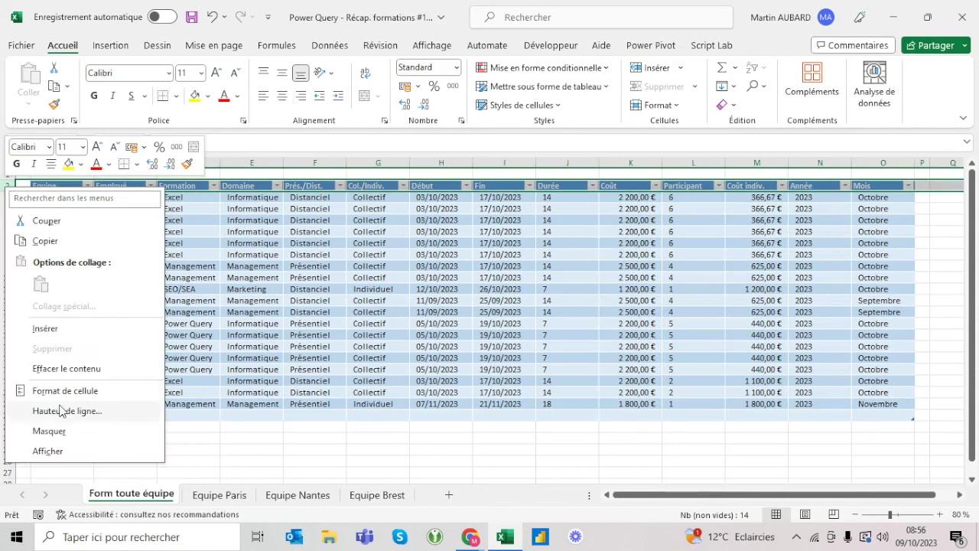
{"action": "left_click", "coordinate": [62, 411]}
{"action": "type", "text": "30"}
{"action": "key", "text": "Return"}
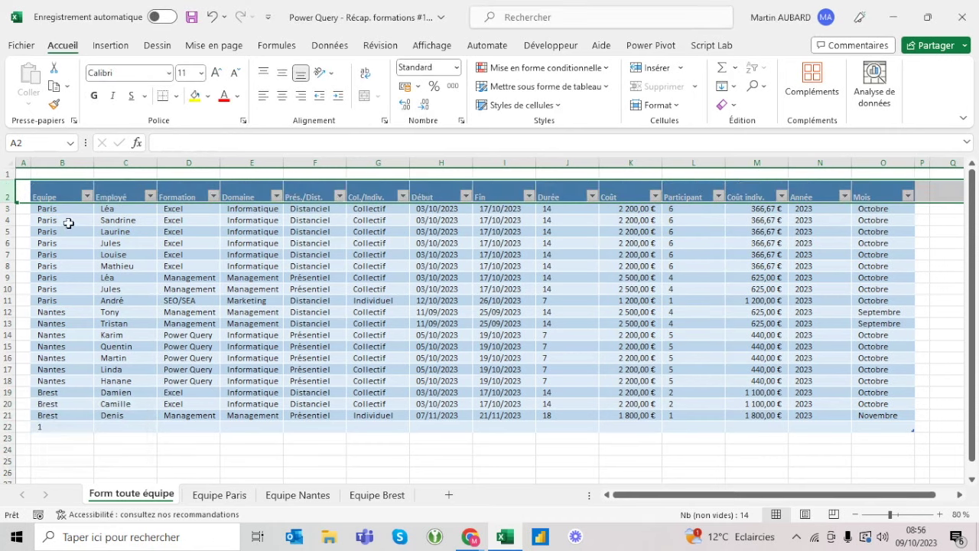
{"action": "left_click", "coordinate": [32, 188]}
{"action": "left_click", "coordinate": [282, 95]}
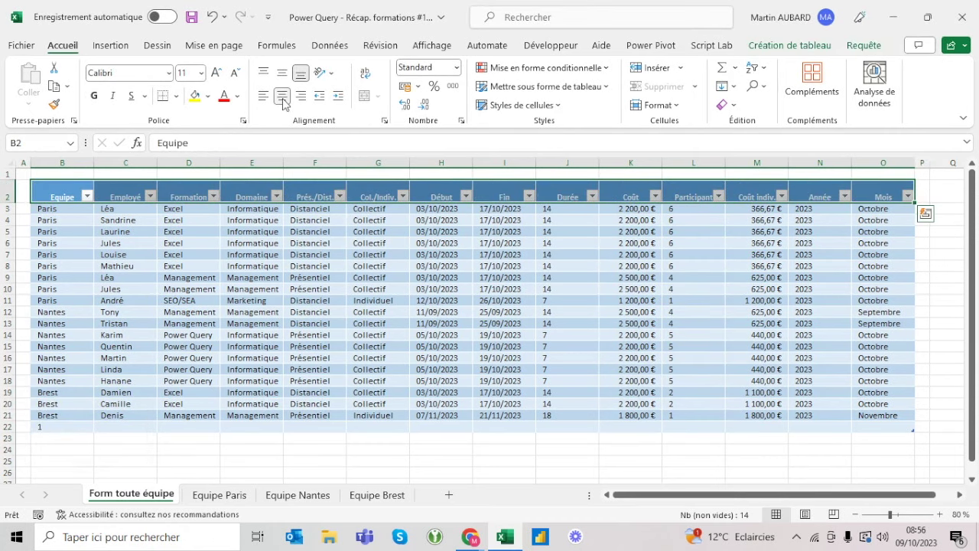
{"action": "left_click", "coordinate": [281, 72]}
Hide the sheet gridlines from the Affichage tab
{"action": "left_click", "coordinate": [432, 45]}
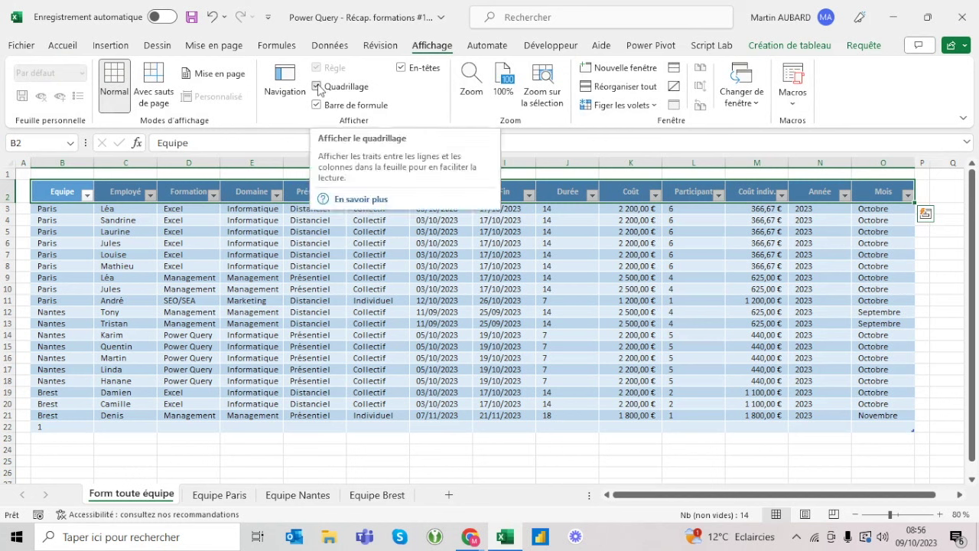
{"action": "left_click", "coordinate": [316, 86]}
{"action": "left_click", "coordinate": [189, 345]}
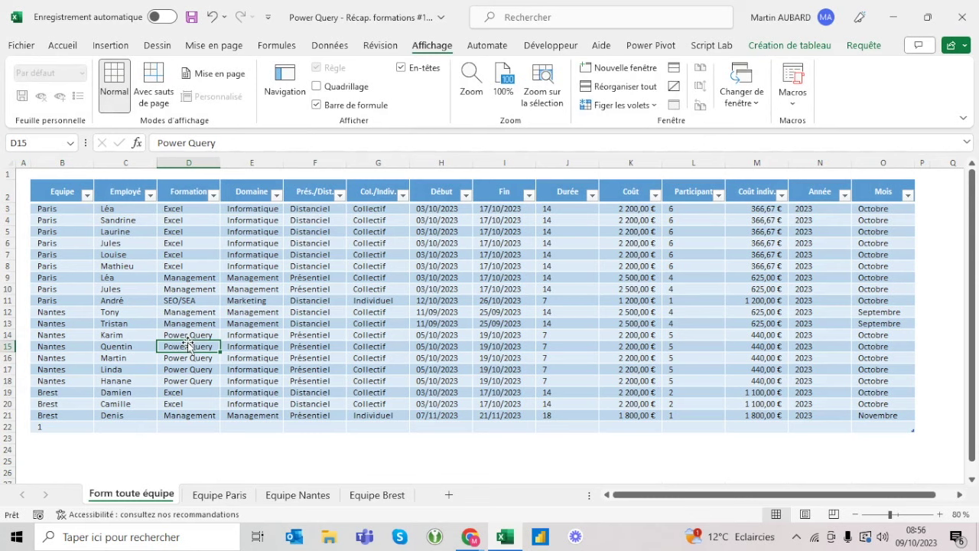
Look through the Equipe Paris, Nantes and Brest sheets
{"action": "left_click", "coordinate": [222, 495]}
{"action": "left_click", "coordinate": [302, 496]}
{"action": "left_click", "coordinate": [382, 496]}
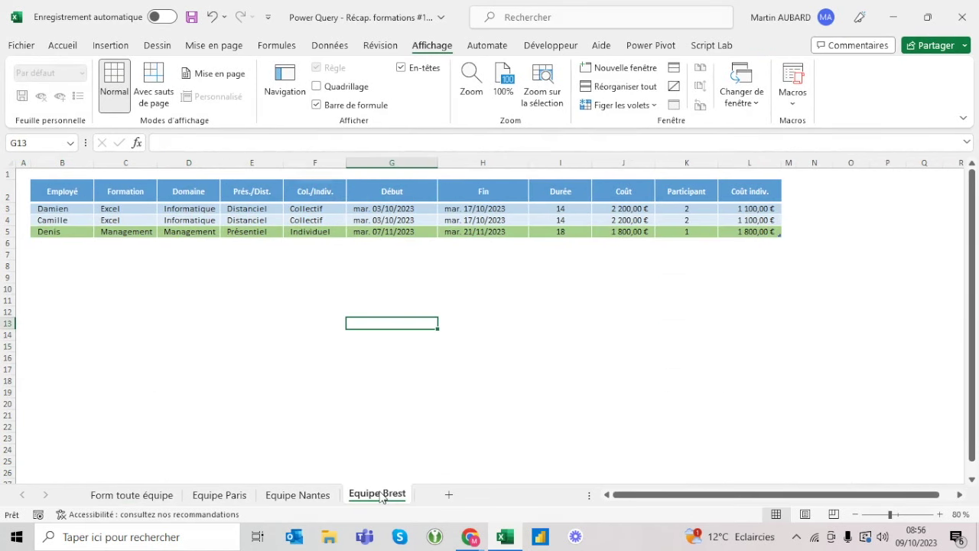
{"action": "left_click", "coordinate": [216, 498]}
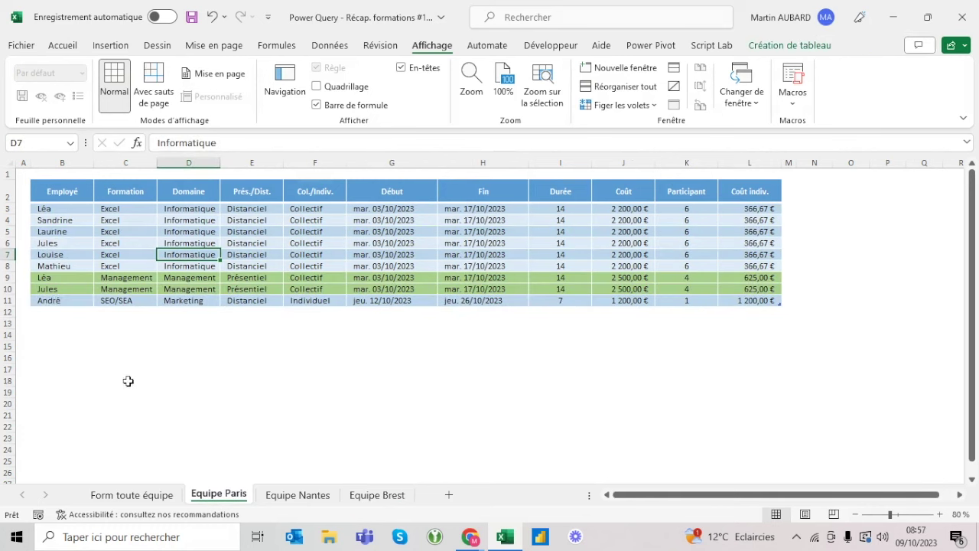
Enter a new employee name in B12 below the Paris table, save, and return to Form toute équipe
{"action": "left_click", "coordinate": [48, 310]}
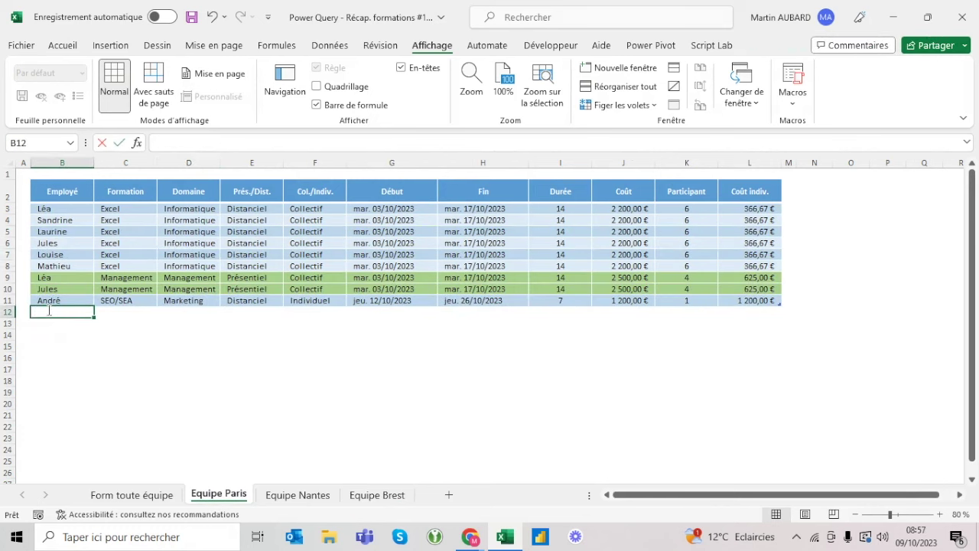
{"action": "type", "text": "Thomas"}
{"action": "key", "text": "Tab"}
{"action": "left_click", "coordinate": [191, 17]}
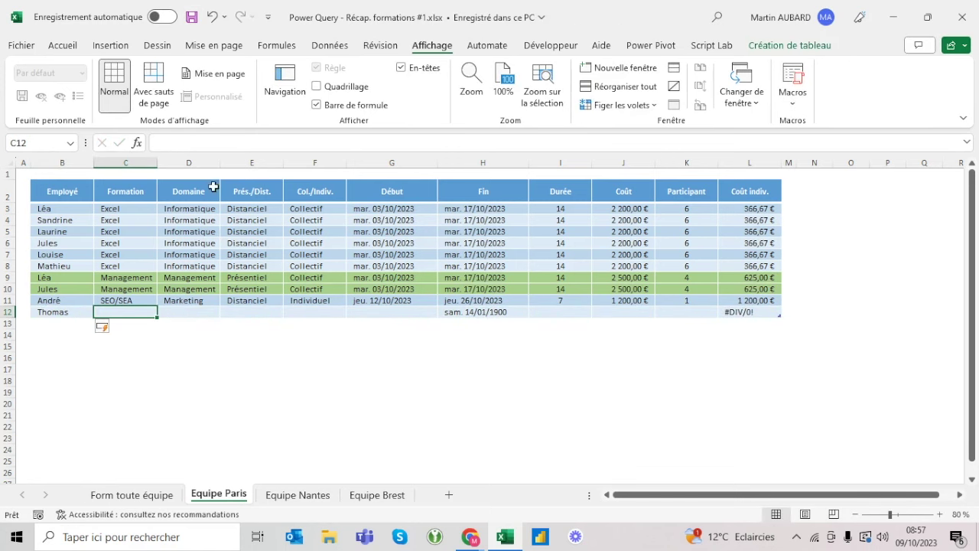
{"action": "left_click", "coordinate": [150, 500]}
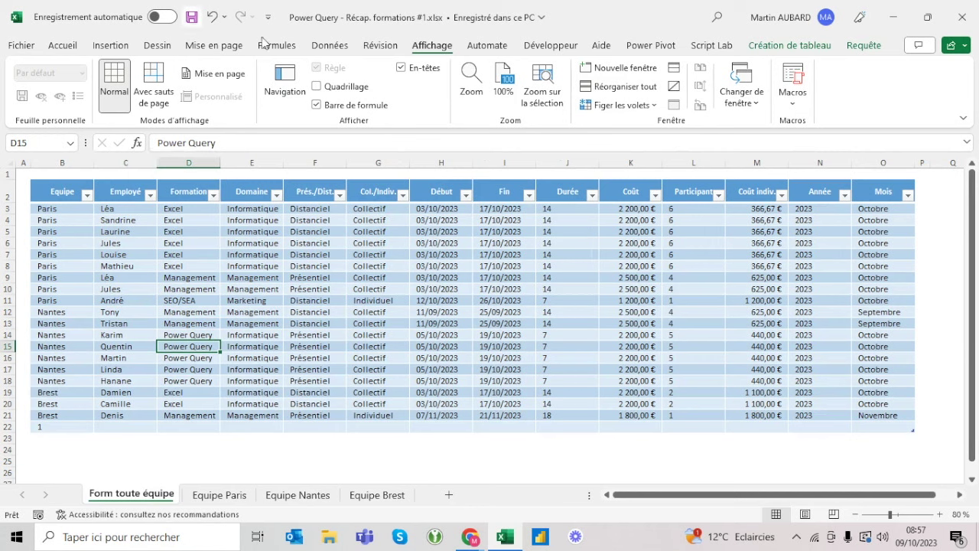
{"action": "left_click", "coordinate": [331, 45]}
Refresh all queries and check the new Paris row in C32 and the toute_équipe rows
{"action": "left_click", "coordinate": [193, 83]}
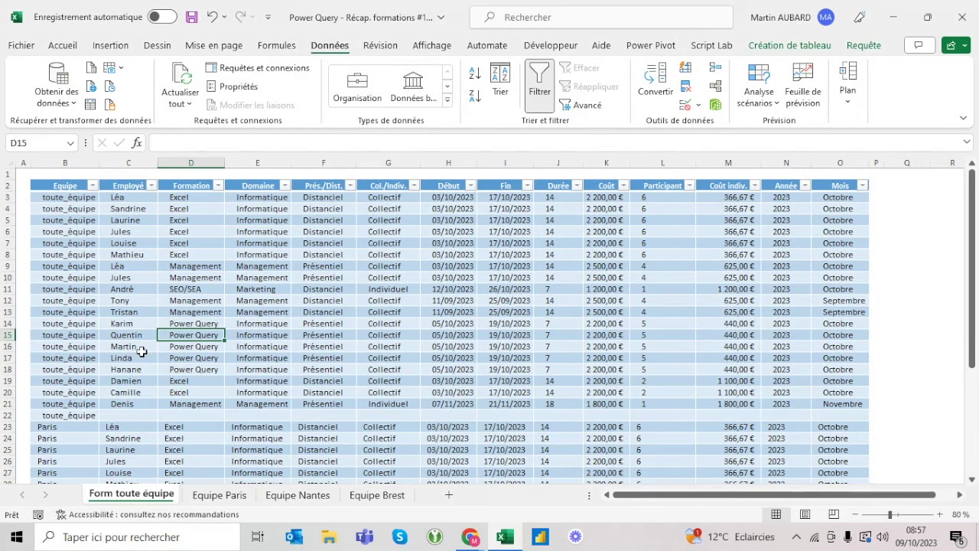
{"action": "scroll", "coordinate": [142, 351], "scroll_direction": "down", "scroll_amount": 6}
{"action": "left_click", "coordinate": [58, 319]}
{"action": "left_click", "coordinate": [131, 318]}
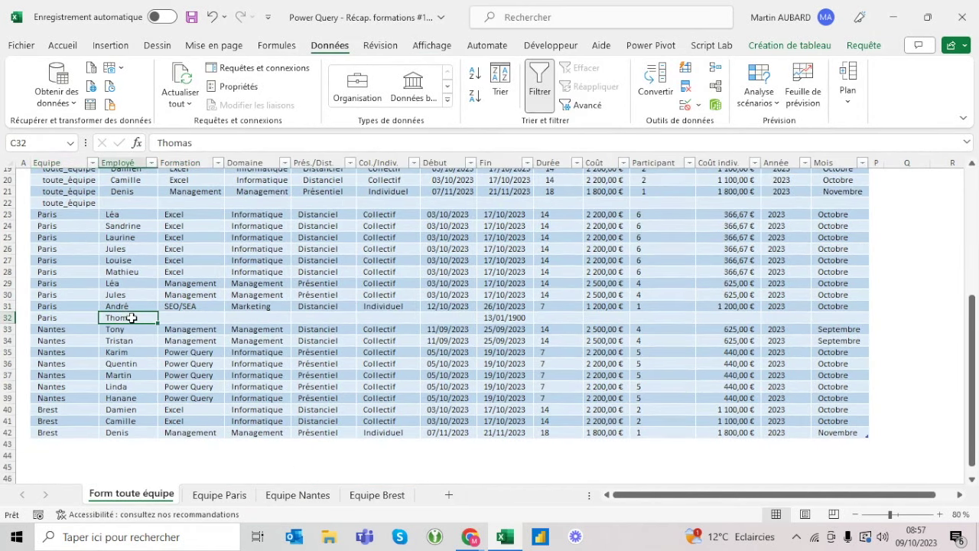
{"action": "scroll", "coordinate": [132, 317], "scroll_direction": "up", "scroll_amount": 6}
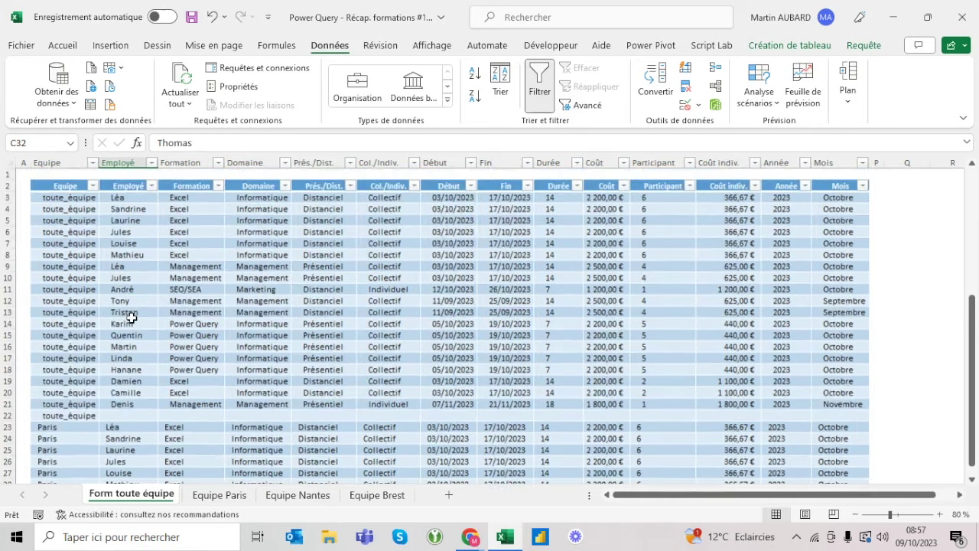
{"action": "left_click", "coordinate": [75, 260]}
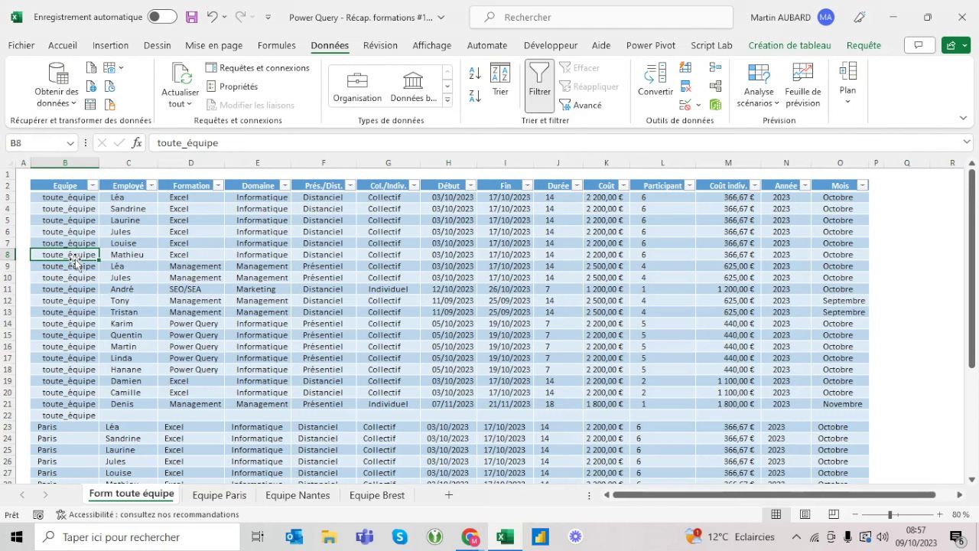
{"action": "left_click", "coordinate": [71, 230]}
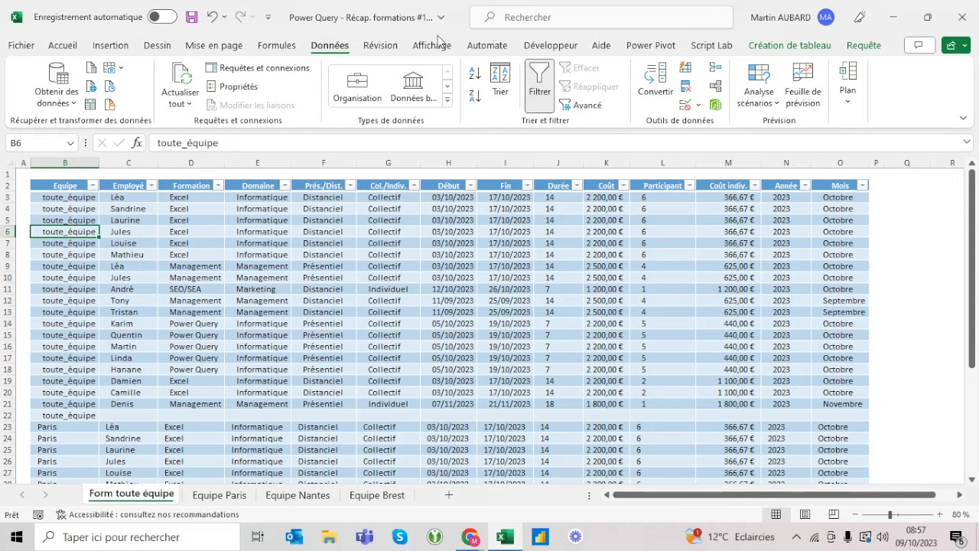
{"action": "left_click", "coordinate": [56, 92]}
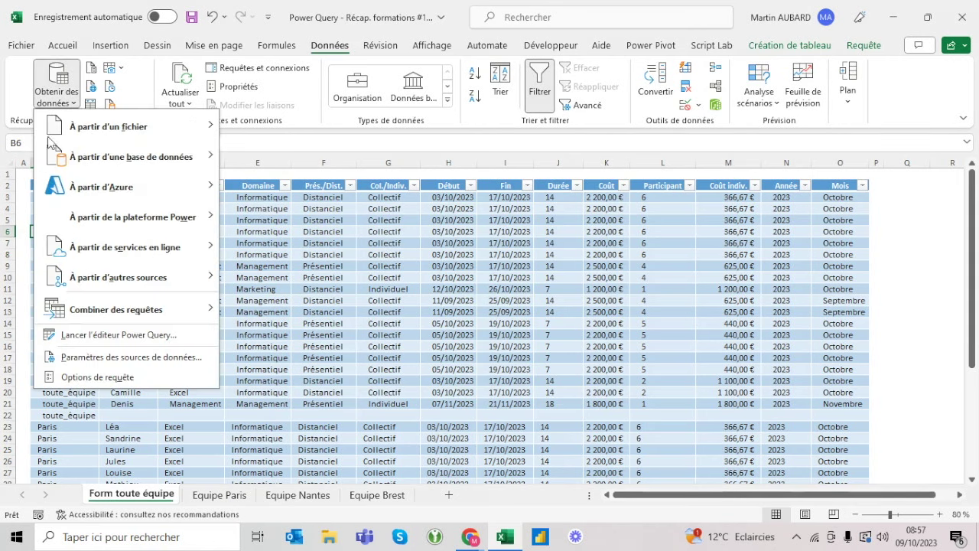
In Power Query, filter the Source Name column to exclude Form_toute_équipe, then close and load
{"action": "left_click", "coordinate": [117, 337]}
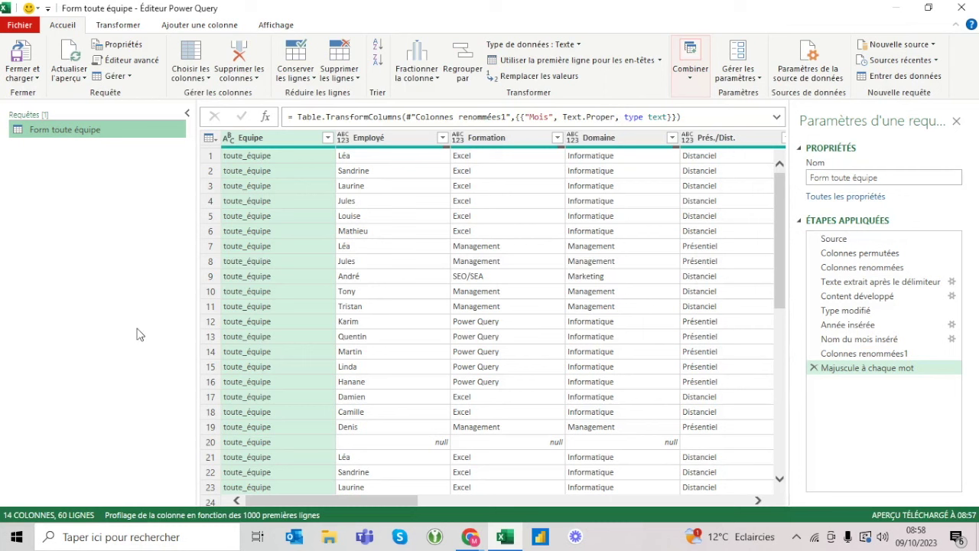
{"action": "left_click", "coordinate": [841, 240]}
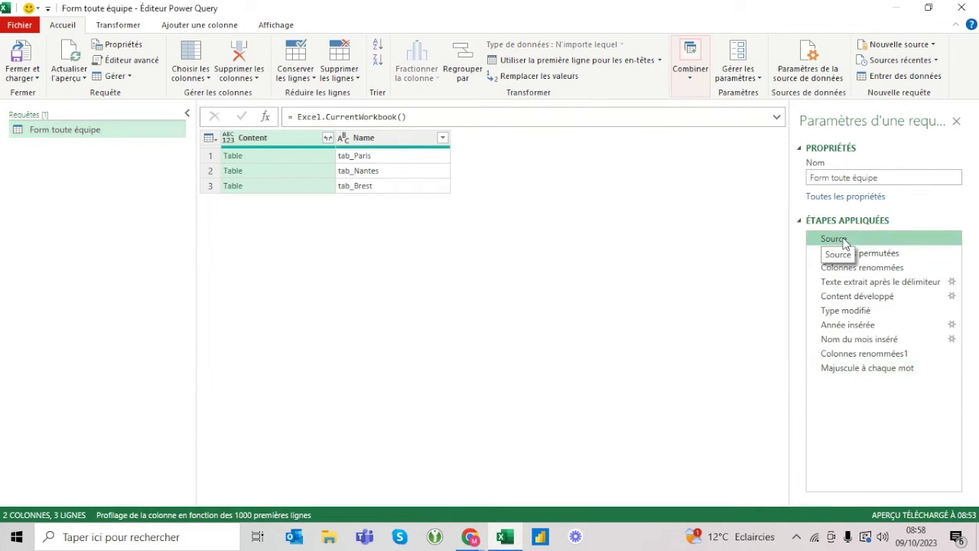
{"action": "left_click", "coordinate": [74, 55]}
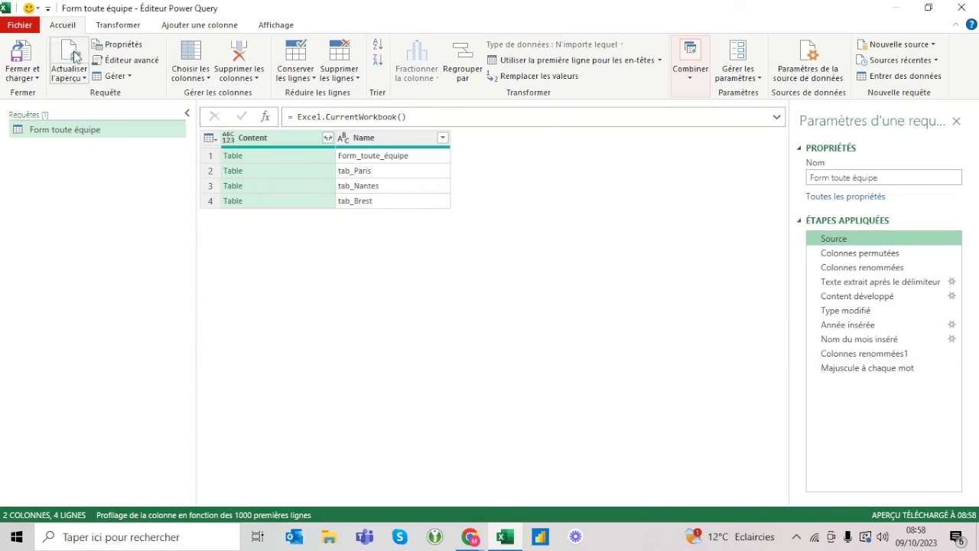
{"action": "left_click", "coordinate": [370, 158]}
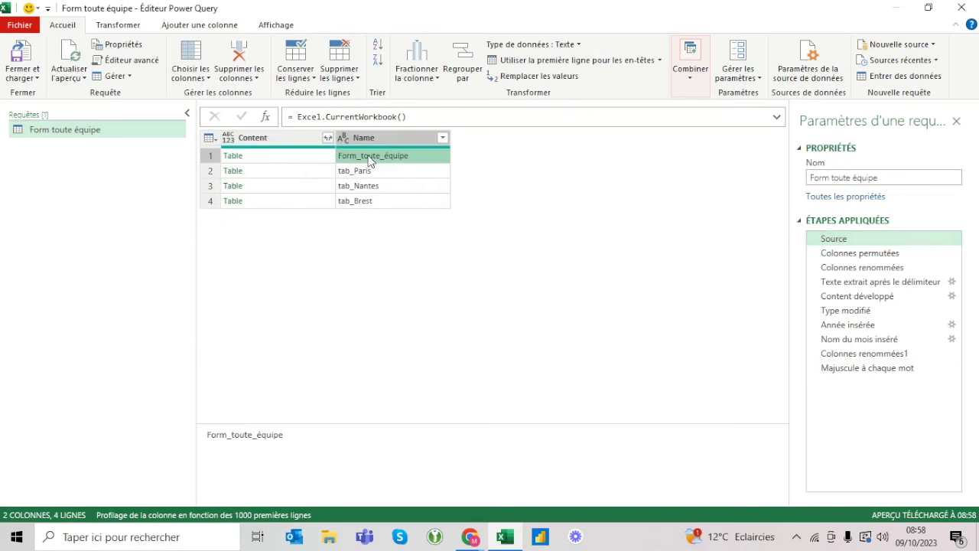
{"action": "left_click", "coordinate": [442, 139]}
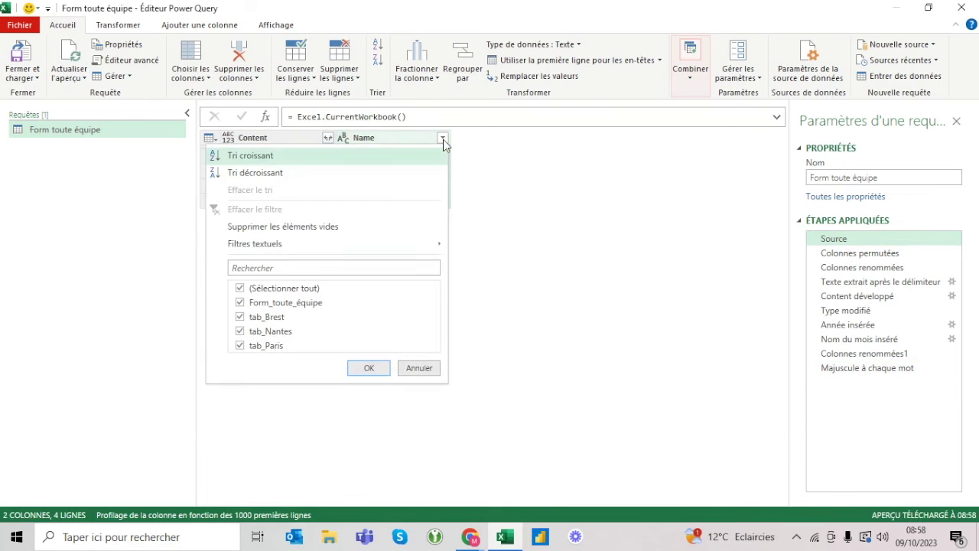
{"action": "left_click", "coordinate": [240, 303]}
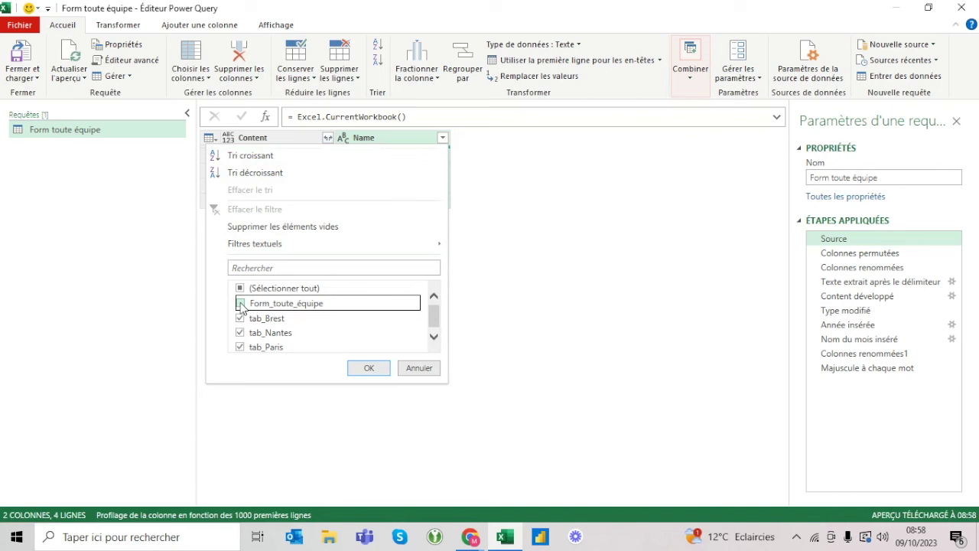
{"action": "left_click", "coordinate": [362, 370]}
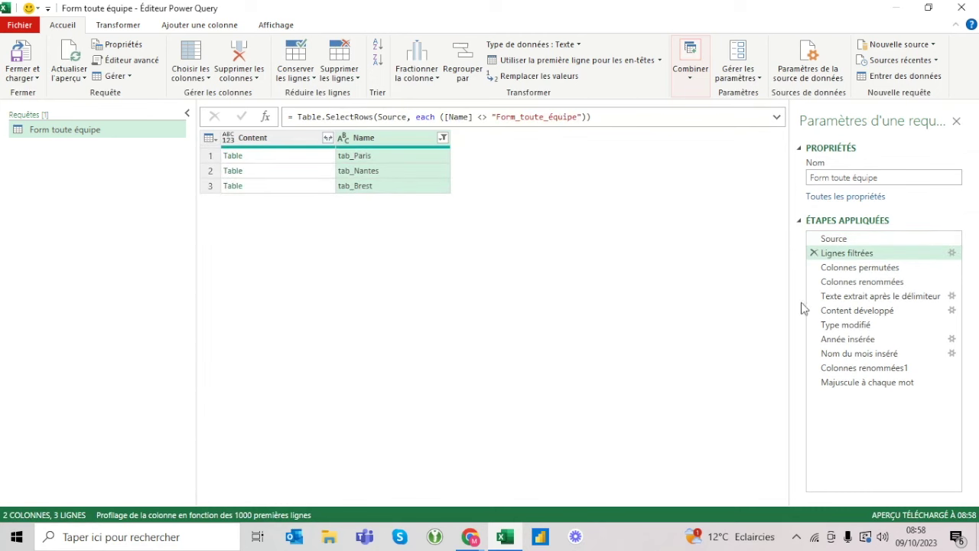
{"action": "left_click", "coordinate": [869, 382]}
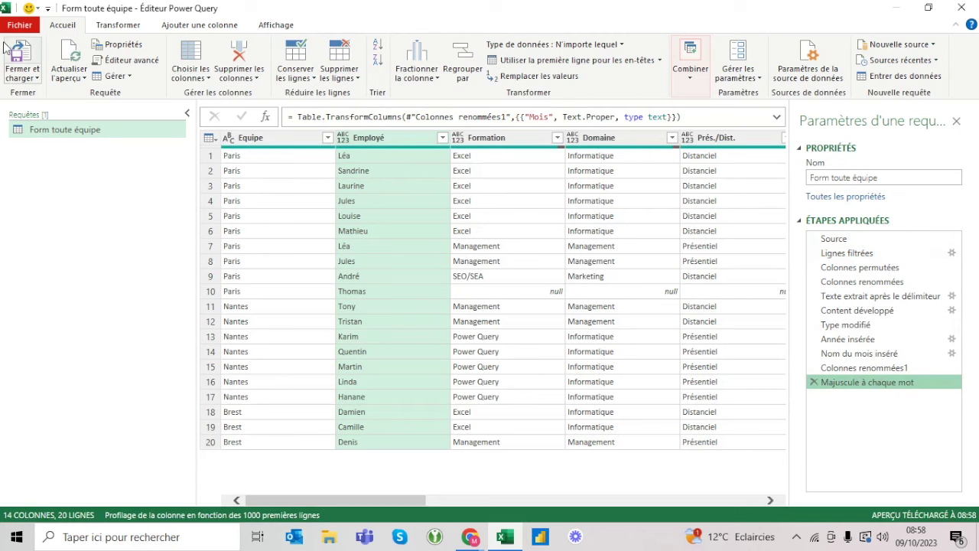
{"action": "left_click", "coordinate": [24, 55]}
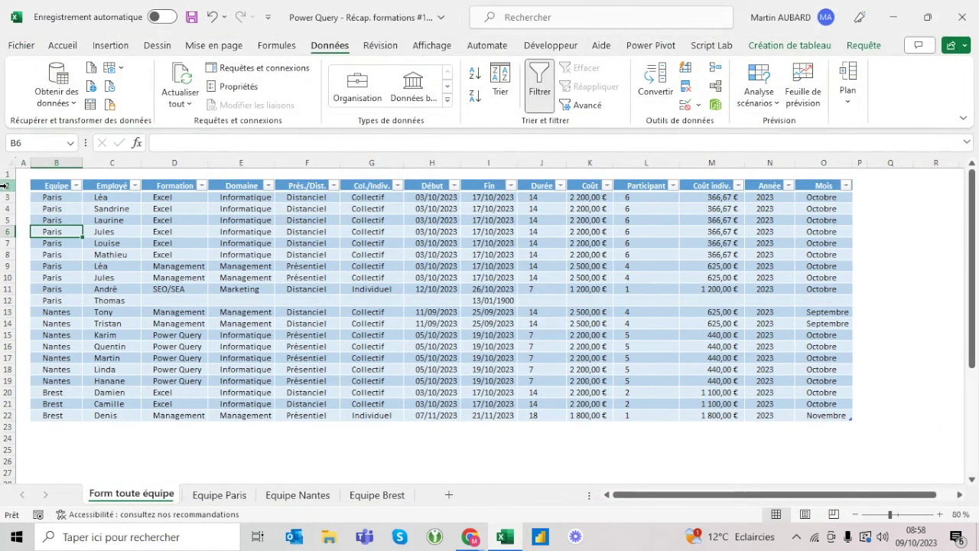
Set header row 2 to height 30 and columns B through O to width 15
{"action": "right_click", "coordinate": [4, 186]}
{"action": "left_click", "coordinate": [87, 413]}
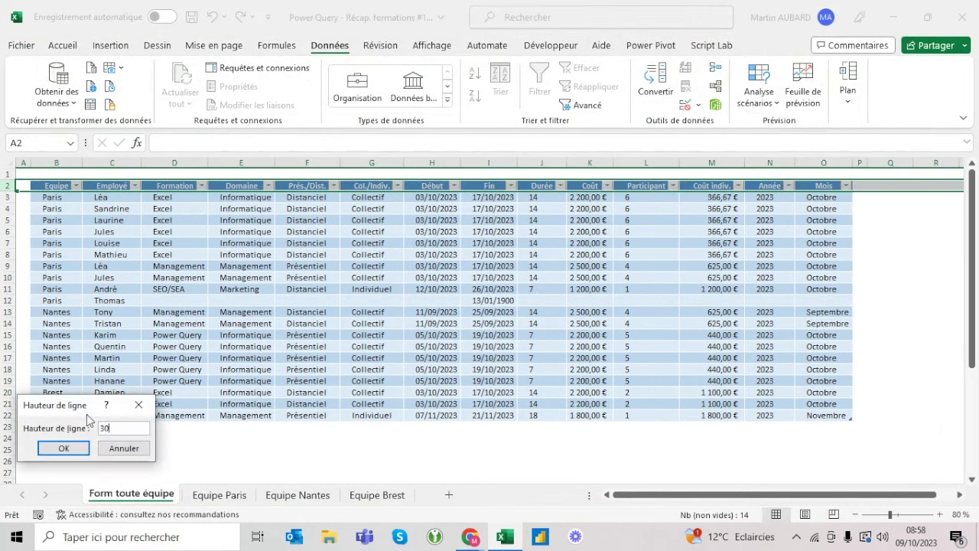
{"action": "key", "text": "Return"}
{"action": "left_click", "coordinate": [55, 192]}
{"action": "mouse_move", "coordinate": [55, 162]}
{"action": "left_mouse_down"}
{"action": "mouse_move", "coordinate": [597, 140]}
{"action": "mouse_move", "coordinate": [822, 162]}
{"action": "left_mouse_up"}
{"action": "right_click", "coordinate": [666, 162]}
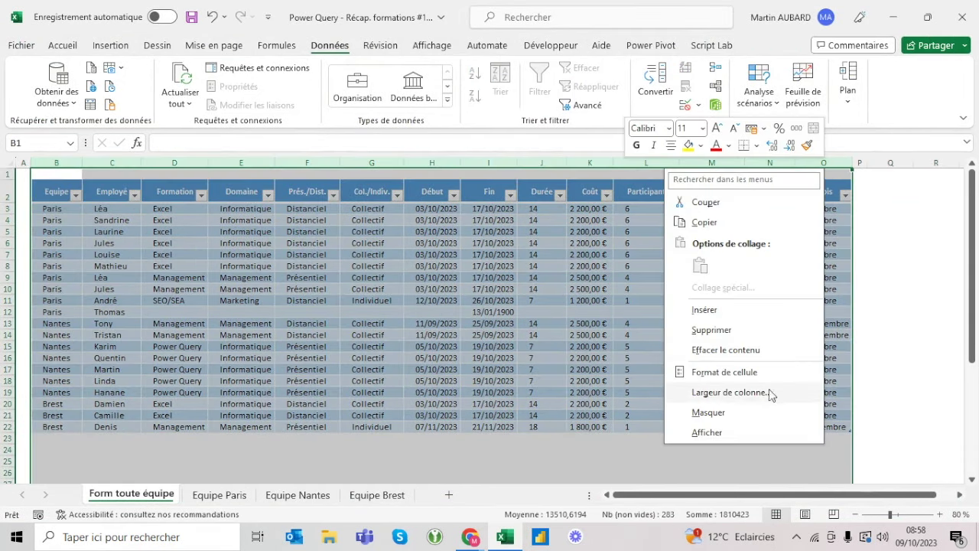
{"action": "left_click", "coordinate": [754, 396]}
{"action": "left_click", "coordinate": [732, 427]}
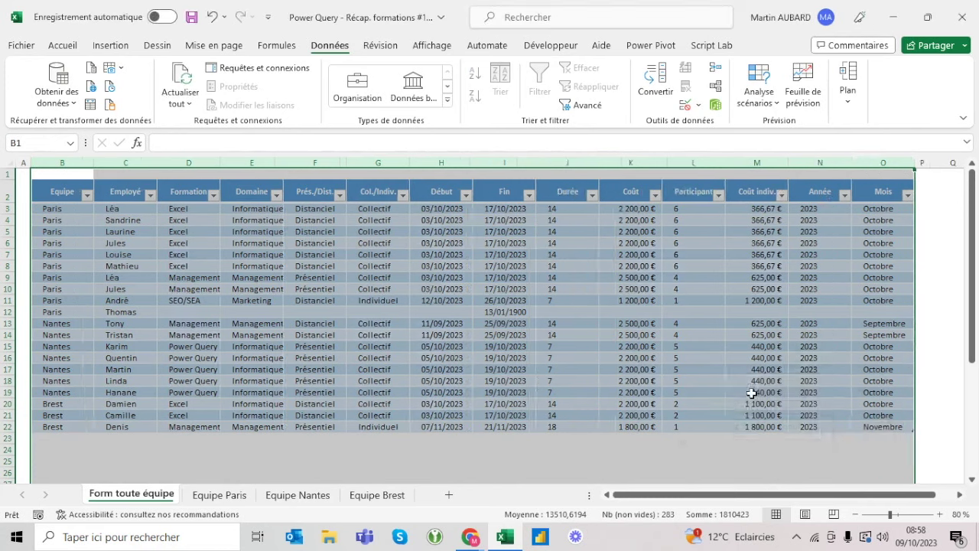
In the query's data properties, turn off Ajuster la largeur des colonnes
{"action": "left_click", "coordinate": [514, 277]}
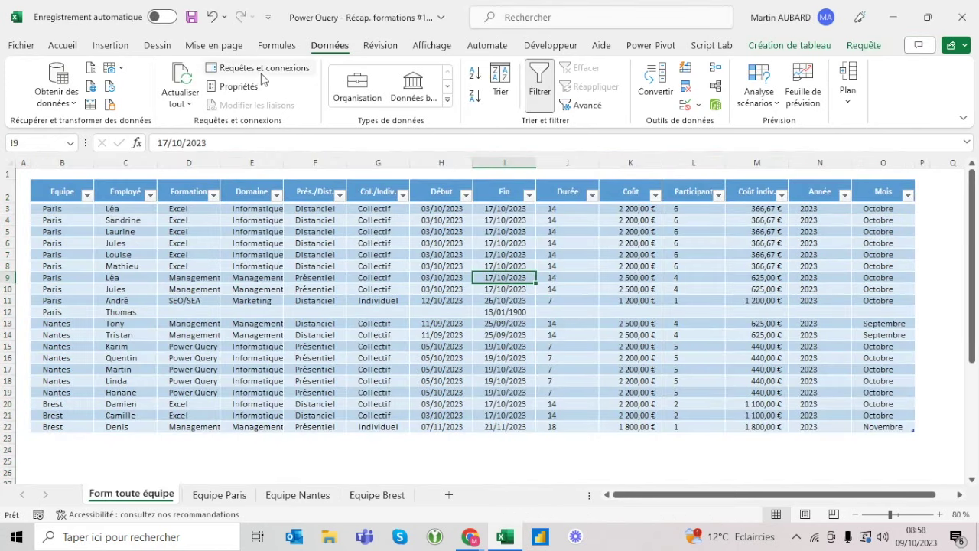
{"action": "left_click", "coordinate": [237, 86]}
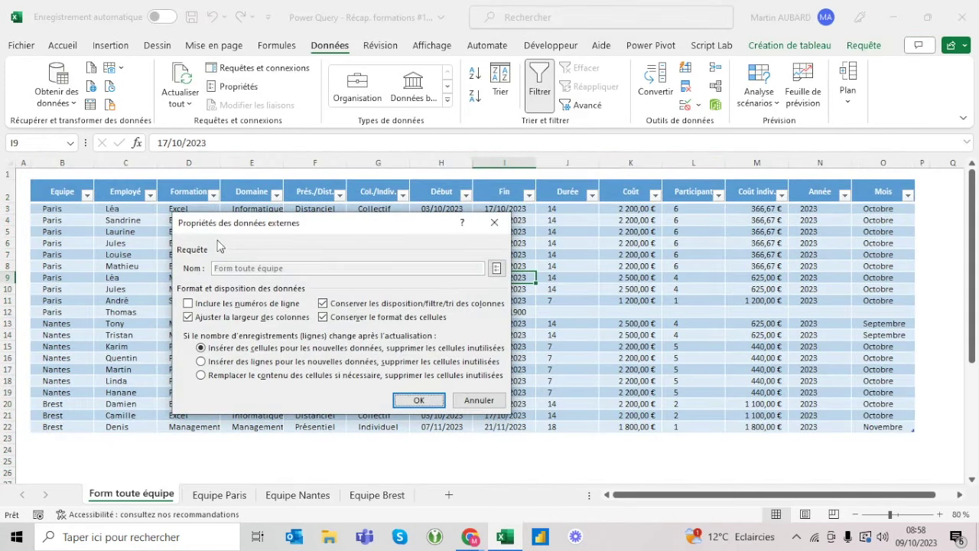
{"action": "left_click", "coordinate": [187, 317]}
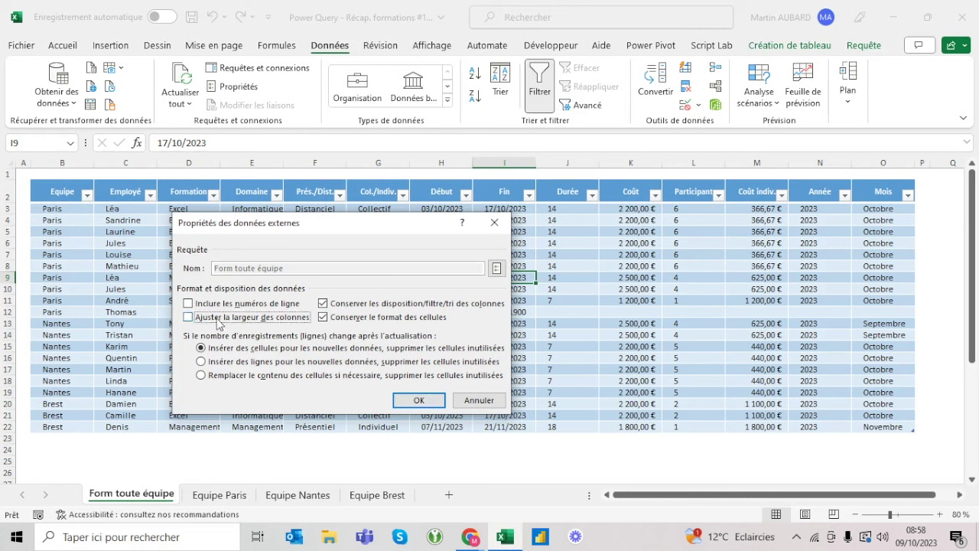
{"action": "left_click", "coordinate": [420, 400]}
{"action": "left_click", "coordinate": [368, 291]}
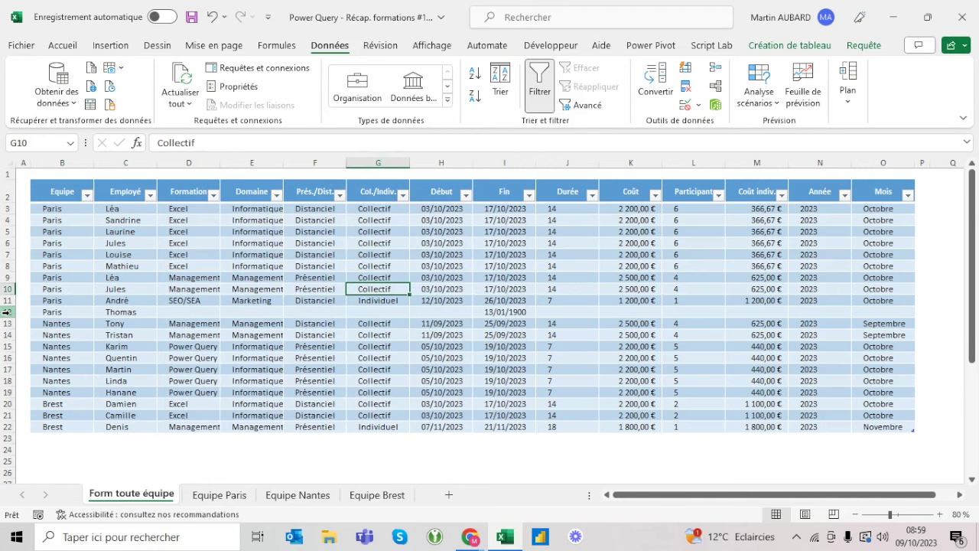
Remove the incomplete row 12 from Equipe Paris, save, and refresh all queries
{"action": "left_click", "coordinate": [227, 495]}
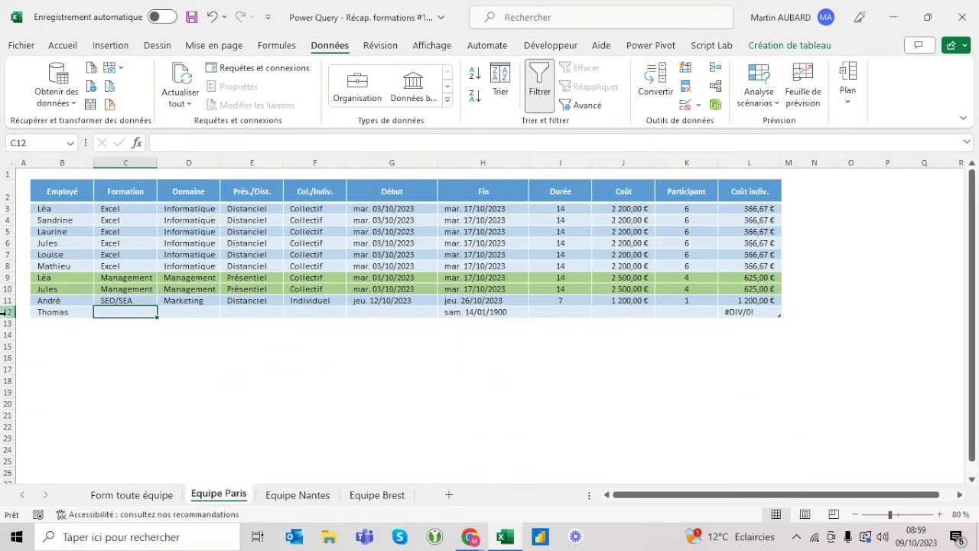
{"action": "left_click", "coordinate": [4, 311]}
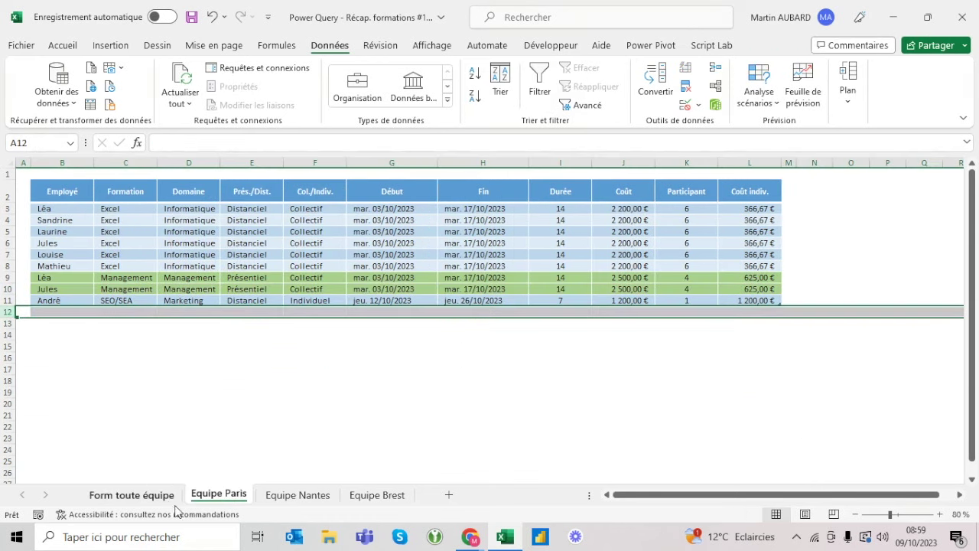
{"action": "left_click", "coordinate": [158, 495]}
{"action": "left_click", "coordinate": [192, 16]}
{"action": "left_click", "coordinate": [182, 72]}
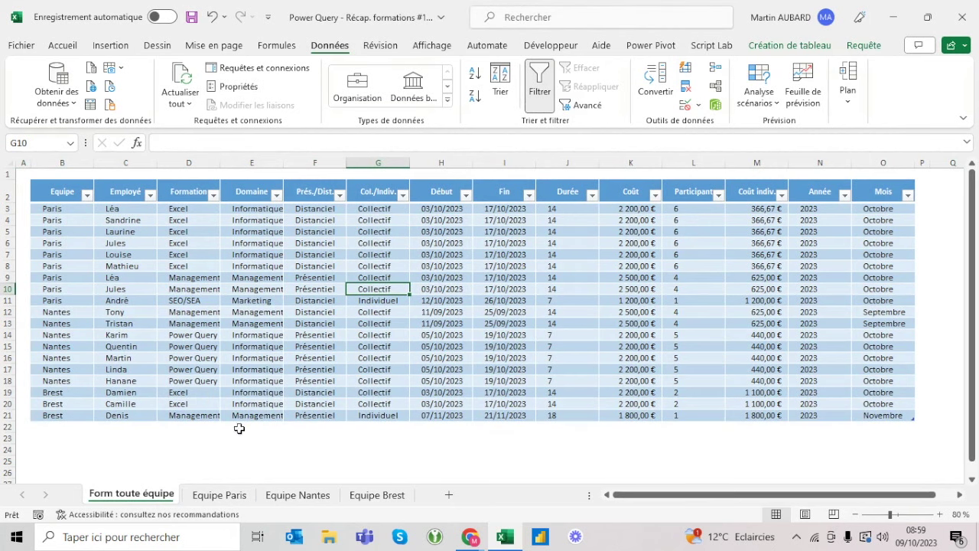
{"action": "left_click", "coordinate": [375, 496]}
Copy the Equipe Brest sheet and move the copy to the end
{"action": "right_click", "coordinate": [375, 497]}
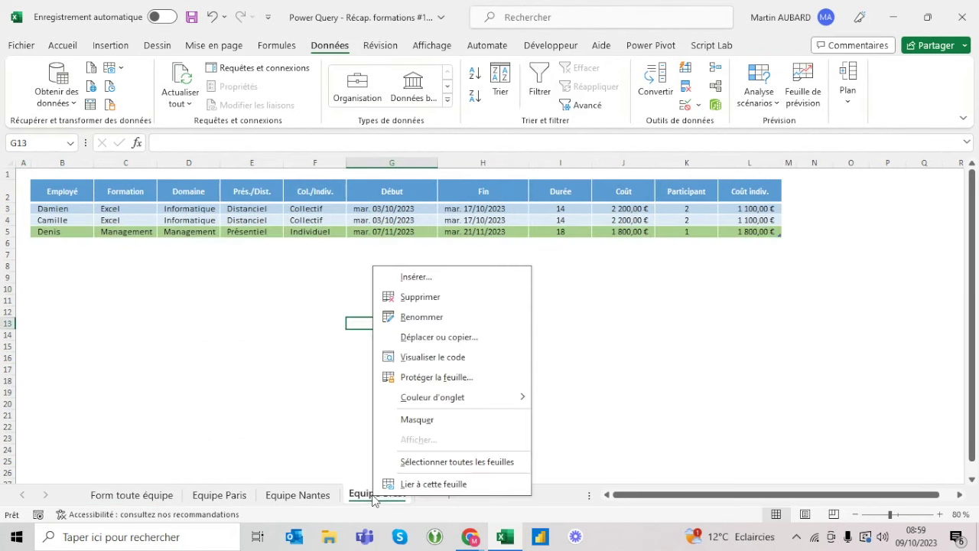
{"action": "mouse_move", "coordinate": [413, 399]}
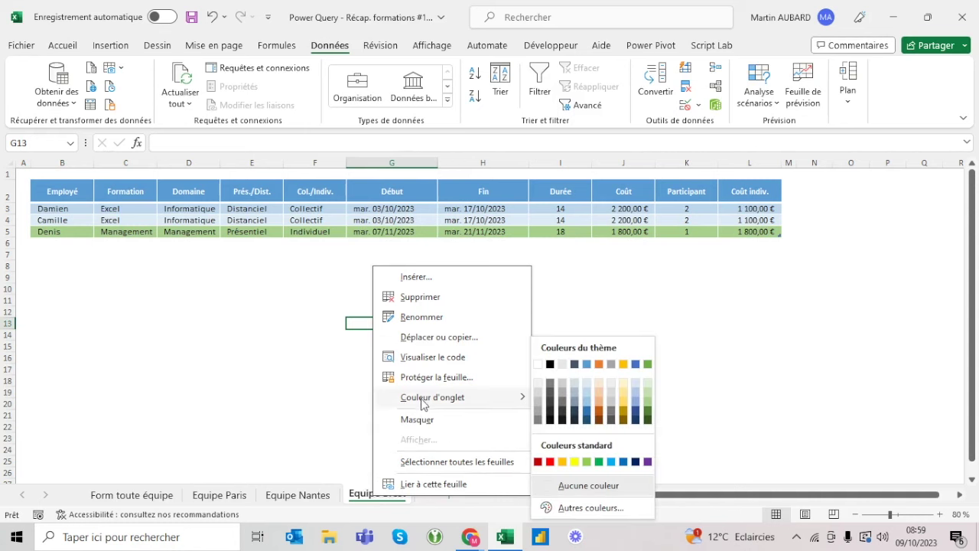
{"action": "left_click", "coordinate": [432, 338]}
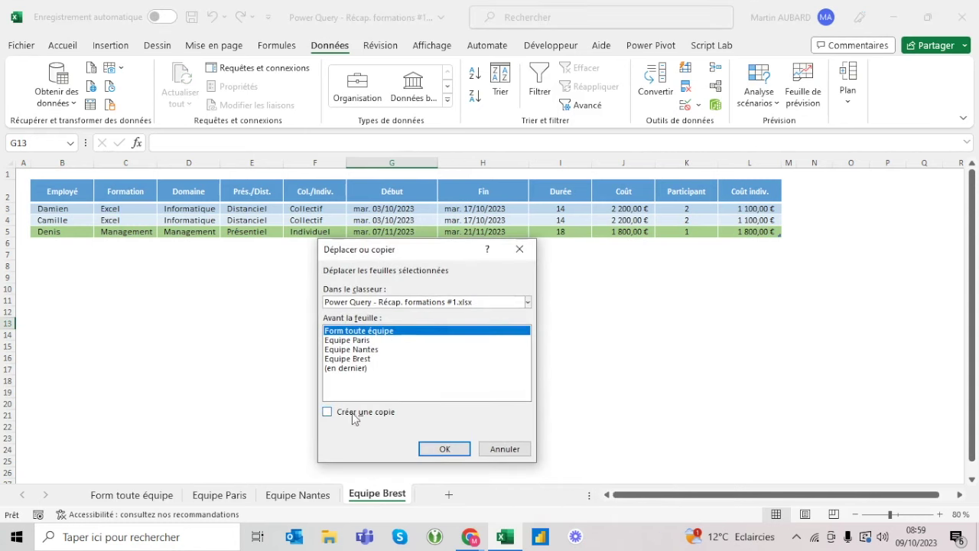
{"action": "left_click", "coordinate": [331, 413]}
{"action": "left_click", "coordinate": [442, 448]}
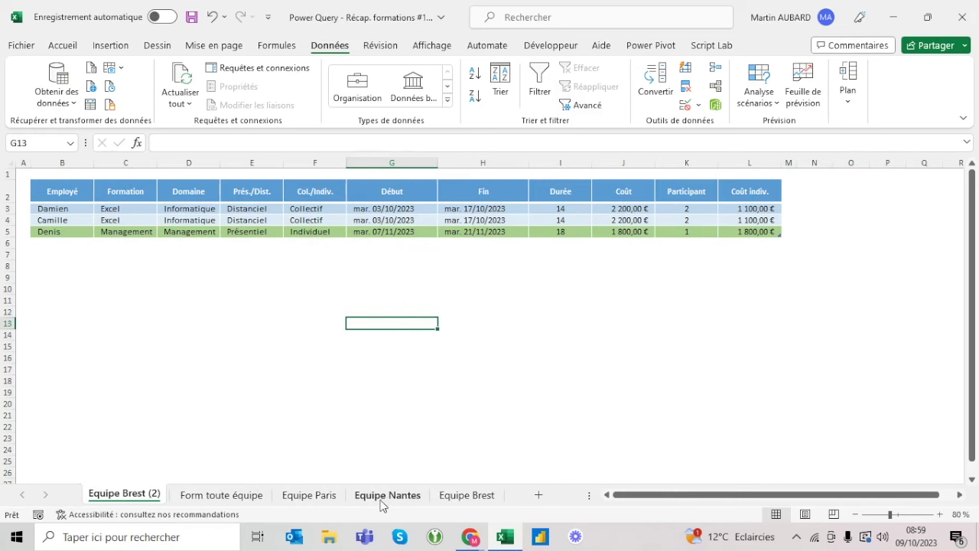
{"action": "left_click_drag", "start_coordinate": [607, 482], "coordinate": [573, 498]}
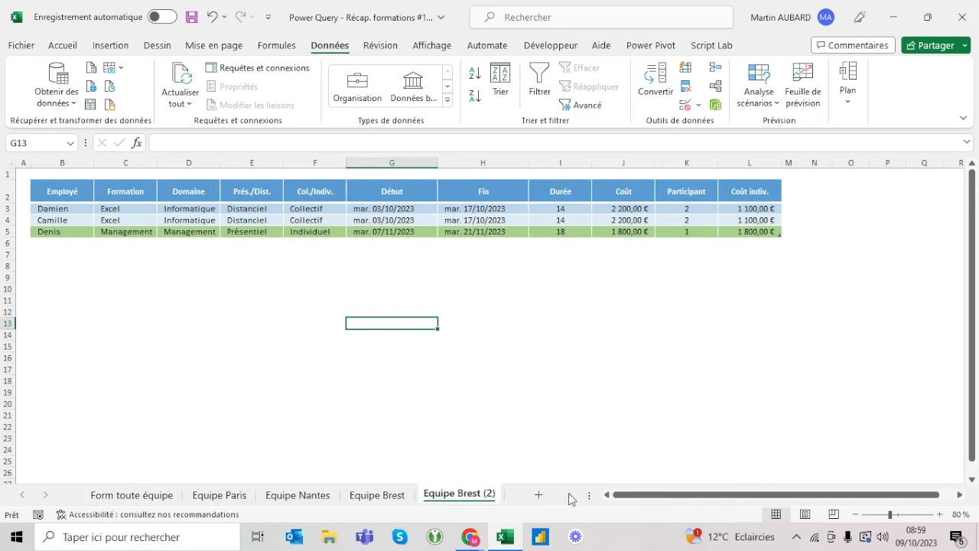
Rename the copied sheet to 'Equipe Angers'
{"action": "double_click", "coordinate": [483, 492]}
{"action": "left_click", "coordinate": [484, 491]}
{"action": "key", "text": "BackSpace"}
{"action": "key", "text": "BackSpace"}
{"action": "key", "text": "BackSpace"}
{"action": "key", "text": "BackSpace"}
{"action": "key", "text": "BackSpace"}
{"action": "key", "text": "BackSpace"}
{"action": "key", "text": "BackSpace"}
{"action": "type", "text": "Angers"}
{"action": "key", "text": "Return"}
{"action": "left_click", "coordinate": [362, 358]}
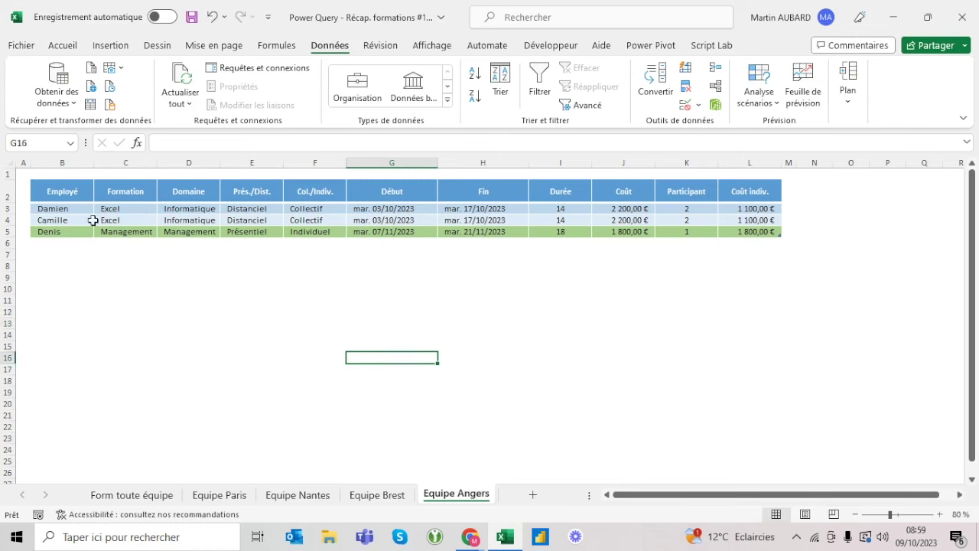
Replace the three employees with X, Y and Z
{"action": "left_click", "coordinate": [69, 210]}
{"action": "type", "text": "X"}
{"action": "key", "text": "Return"}
{"action": "type", "text": "Y"}
{"action": "key", "text": "Return"}
{"action": "type", "text": "Z"}
{"action": "key", "text": "Return"}
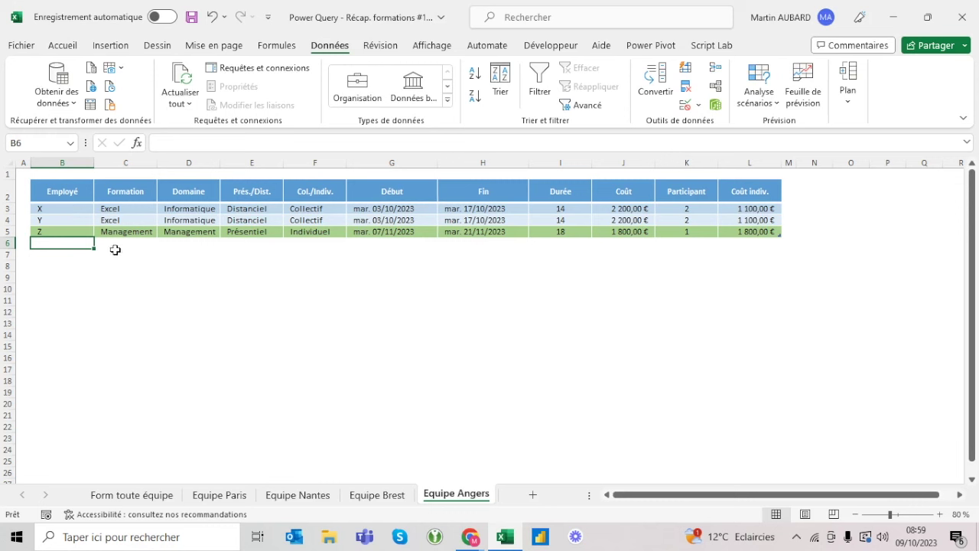
Rename the table to tab_Angers and return to Form toute équipe
{"action": "left_click", "coordinate": [114, 221]}
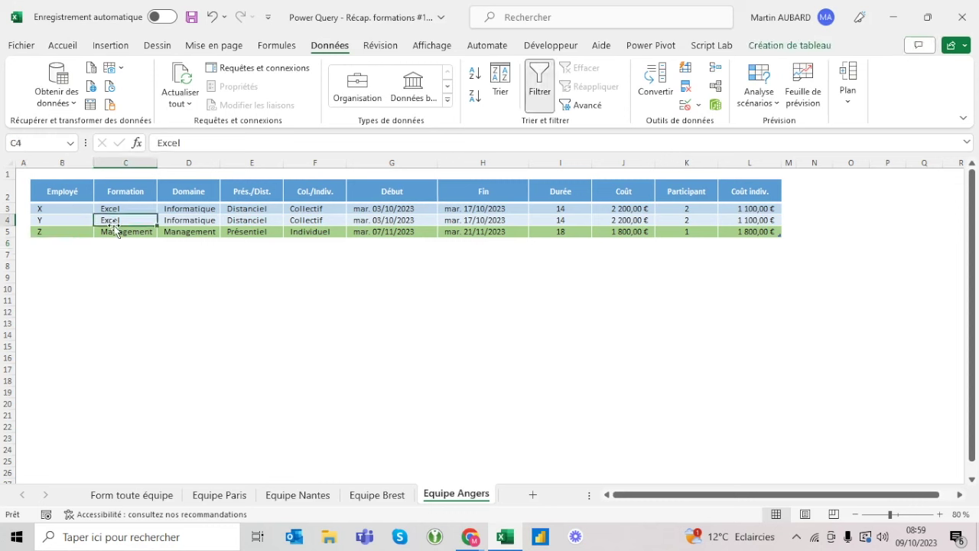
{"action": "left_click", "coordinate": [788, 48]}
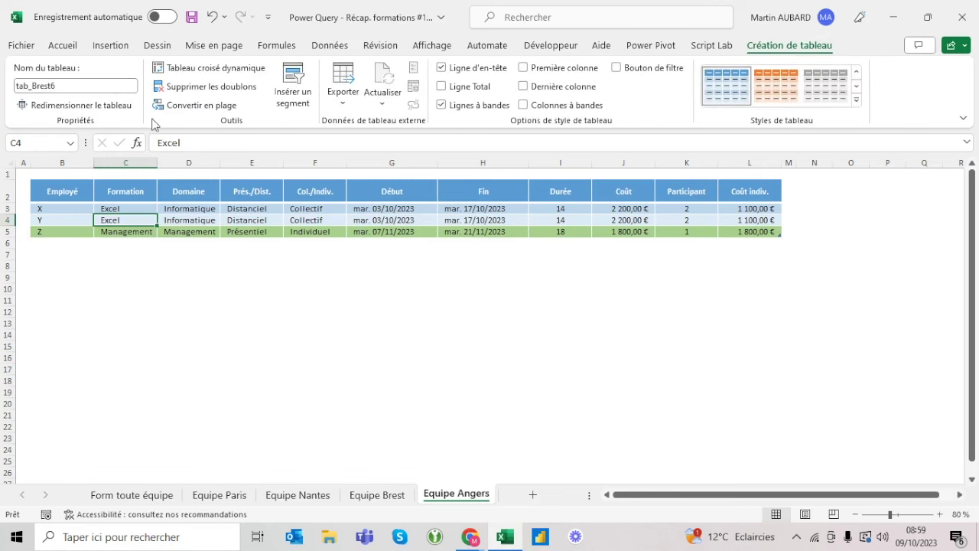
{"action": "left_click", "coordinate": [75, 87]}
{"action": "left_click", "coordinate": [75, 87]}
{"action": "key", "text": "BackSpace"}
{"action": "key", "text": "BackSpace"}
{"action": "key", "text": "BackSpace"}
{"action": "key", "text": "BackSpace"}
{"action": "key", "text": "BackSpace"}
{"action": "key", "text": "BackSpace"}
{"action": "type", "text": "Angers"}
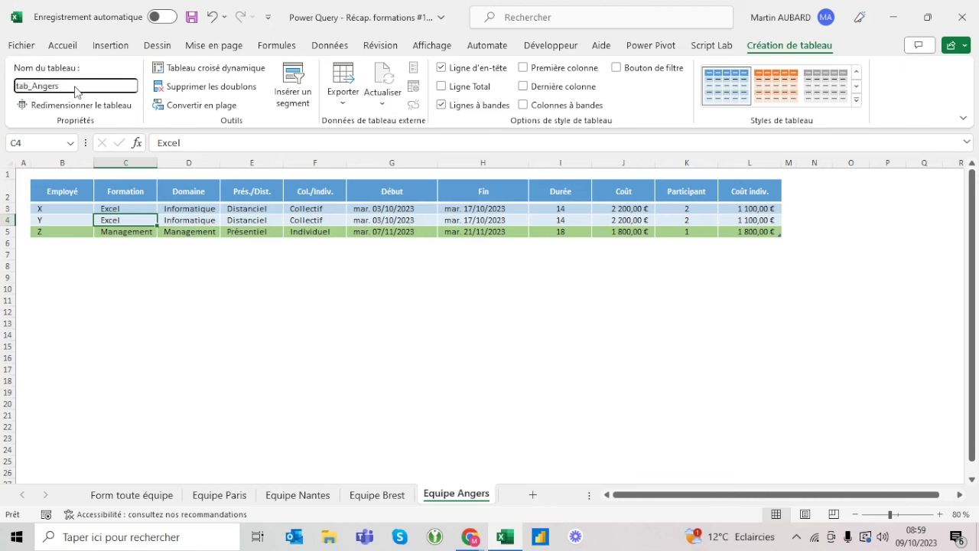
{"action": "key", "text": "Return"}
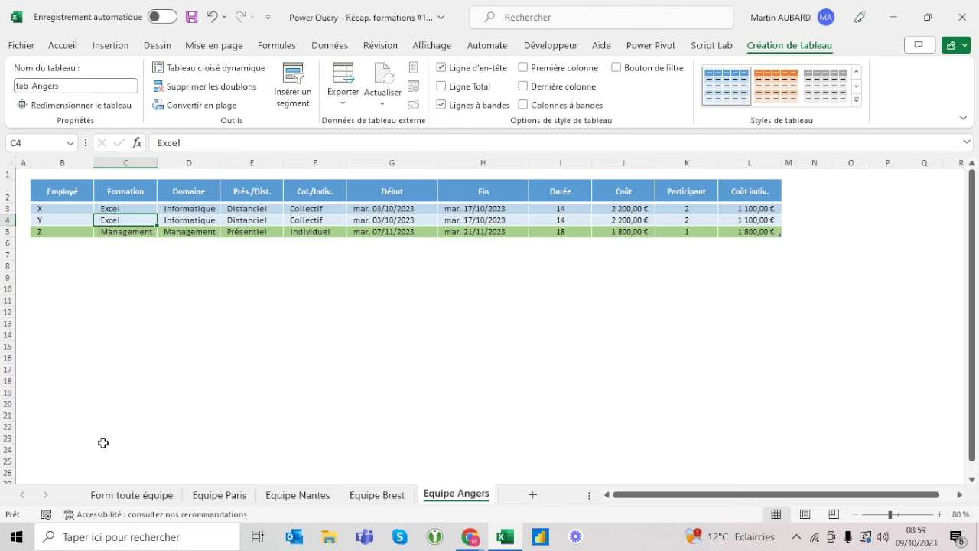
{"action": "left_click", "coordinate": [122, 495]}
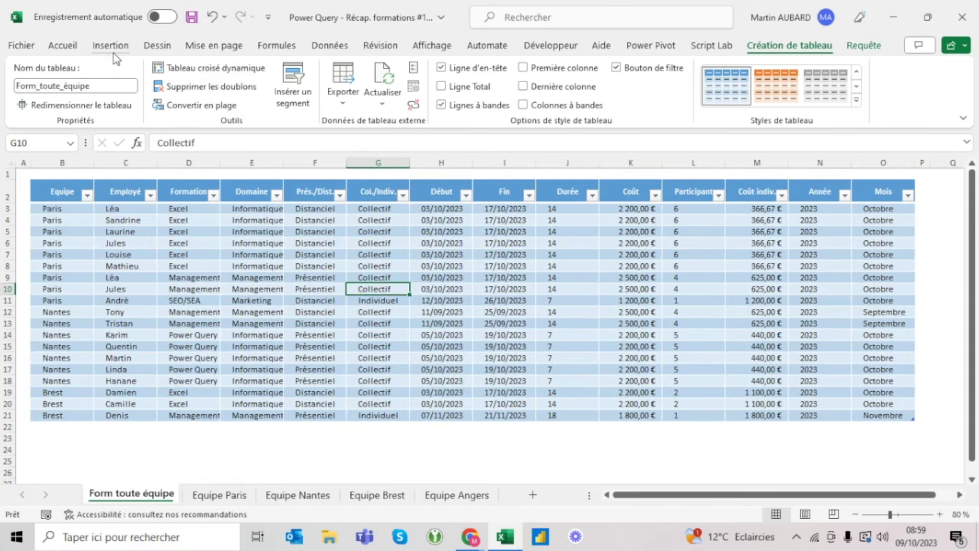
Refresh all queries and check the new Angers rows in the combined table
{"action": "left_click", "coordinate": [329, 45]}
{"action": "left_click", "coordinate": [169, 86]}
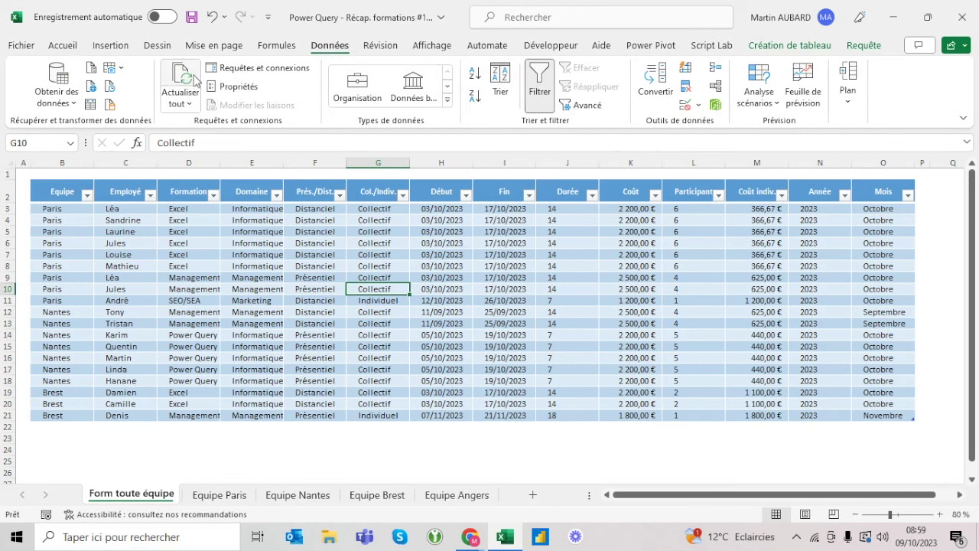
{"action": "left_click", "coordinate": [62, 429]}
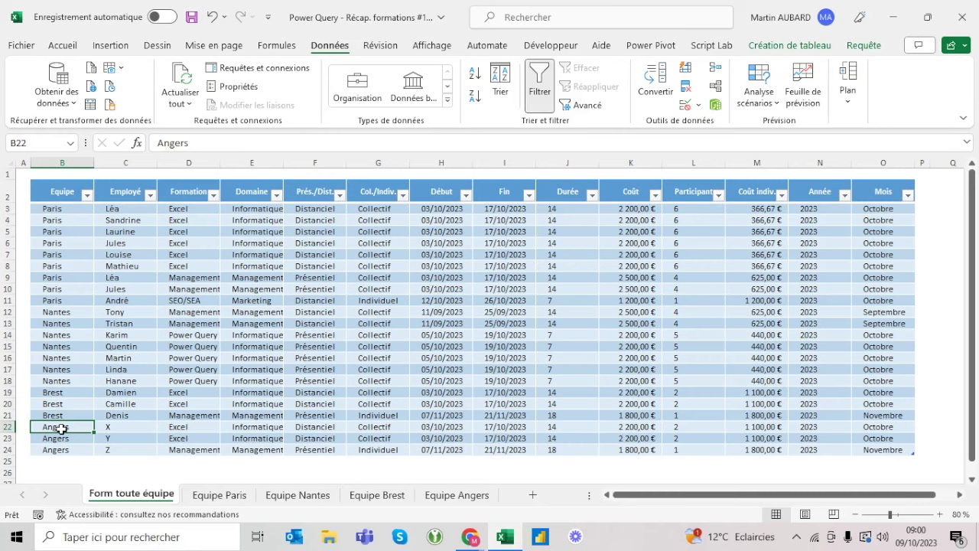
Look through the Paris, Nantes and Brest sheets, then return to Form toute équipe
{"action": "left_click", "coordinate": [222, 493]}
{"action": "left_click", "coordinate": [327, 495]}
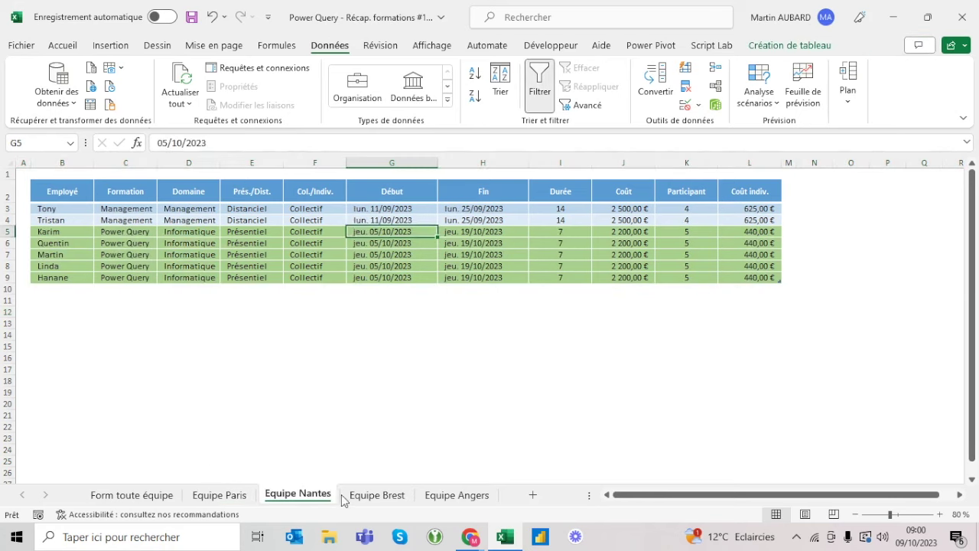
{"action": "left_click", "coordinate": [380, 495]}
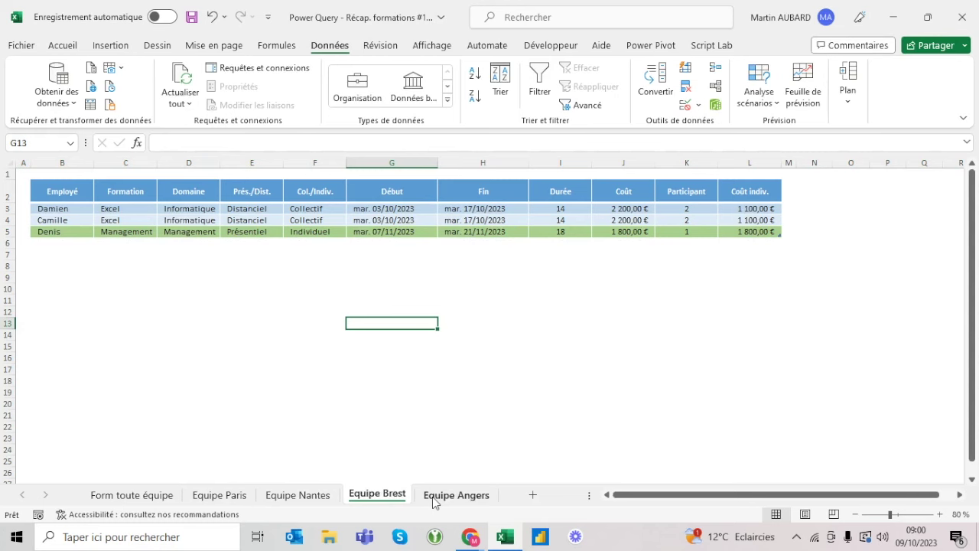
{"action": "left_click", "coordinate": [200, 496]}
{"action": "left_click", "coordinate": [156, 495]}
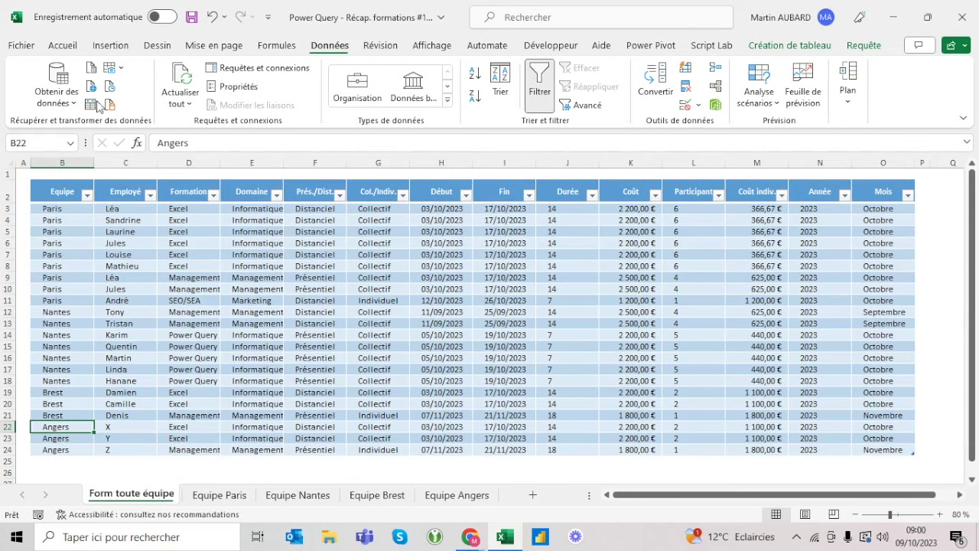
{"action": "left_click", "coordinate": [57, 85]}
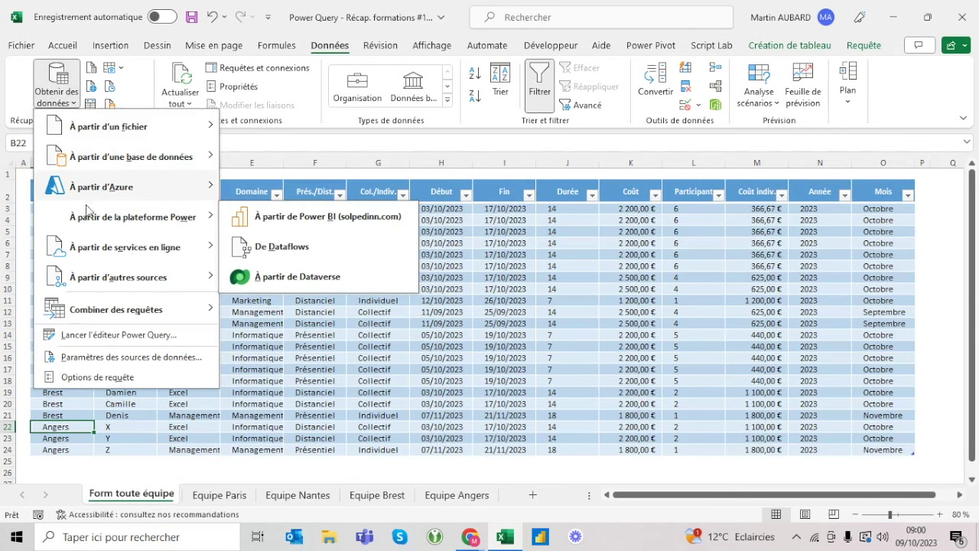
{"action": "mouse_move", "coordinate": [105, 283]}
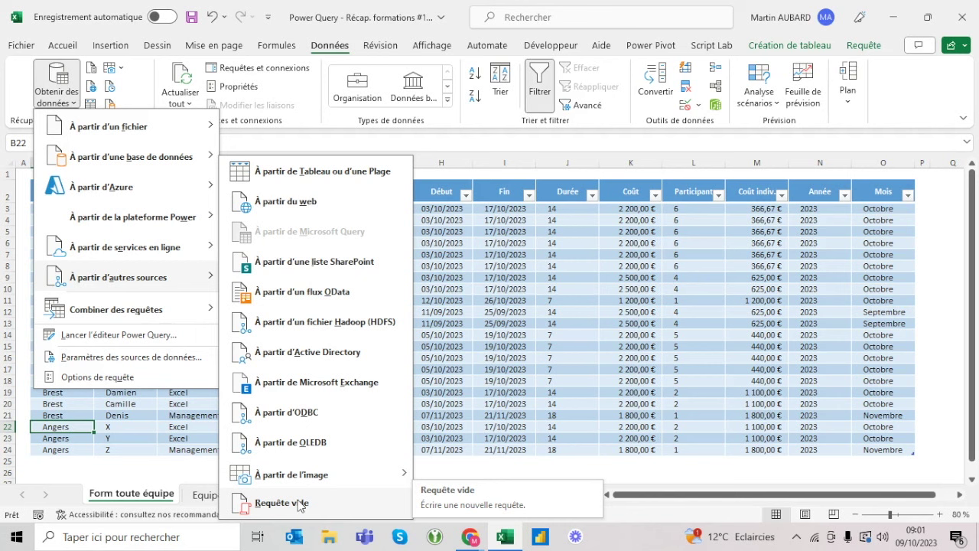
{"action": "left_click", "coordinate": [299, 503]}
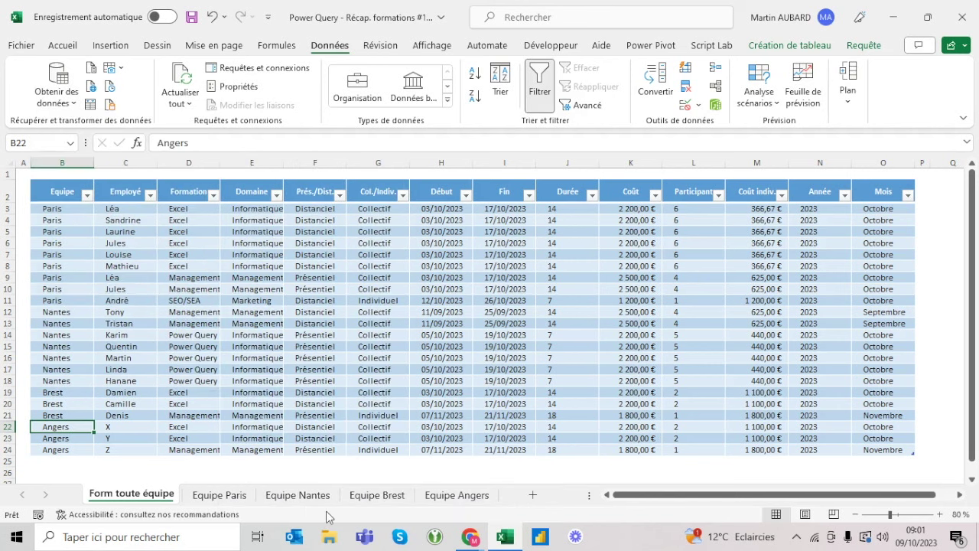